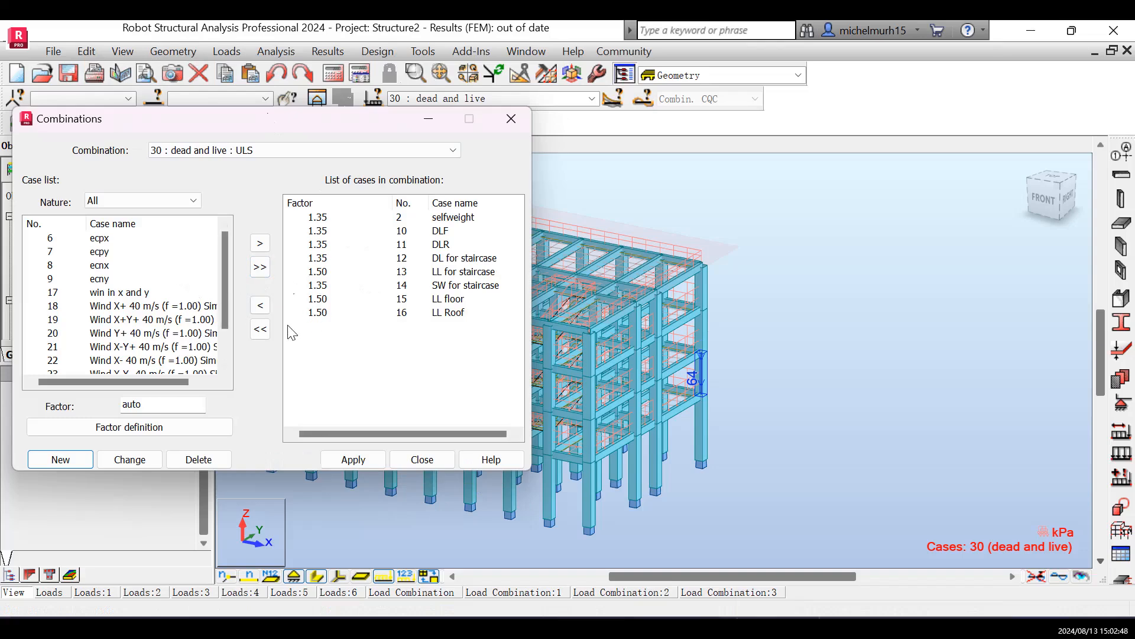
- Create a new ULS combination named "dead and wind loads", accepting CQC as the seismic combination type and dead as its nature
{"action": "left_click", "coordinate": [62, 460]}
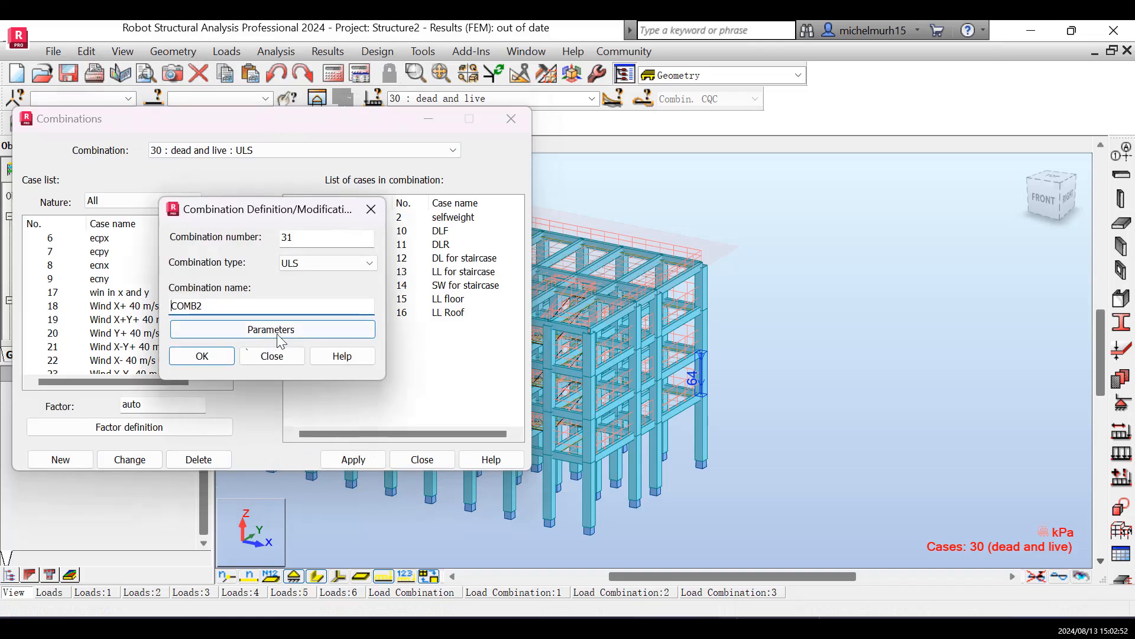
{"action": "key", "text": "BackSpace"}
{"action": "key", "text": "BackSpace"}
{"action": "key", "text": "BackSpace"}
{"action": "key", "text": "BackSpace"}
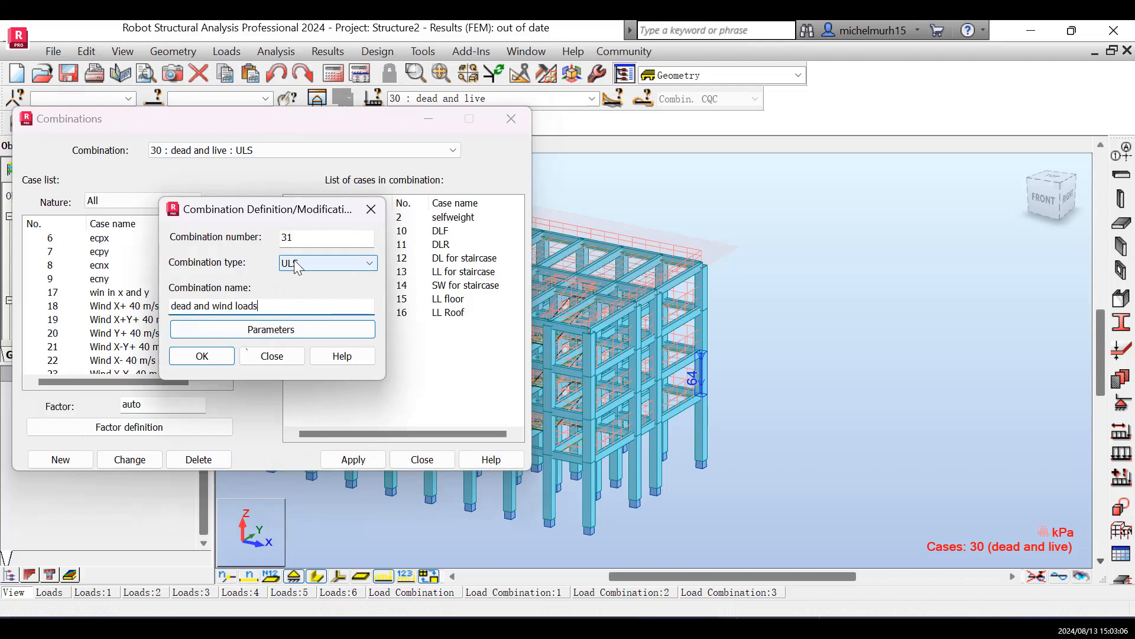
{"action": "left_click", "coordinate": [368, 263]}
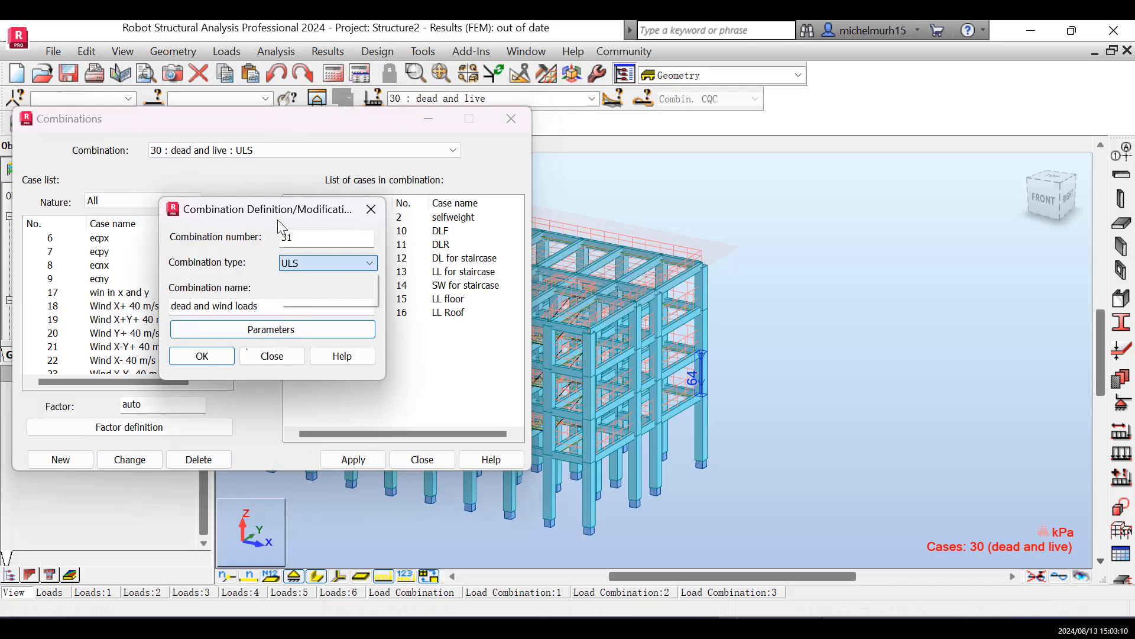
{"action": "left_click", "coordinate": [296, 272]}
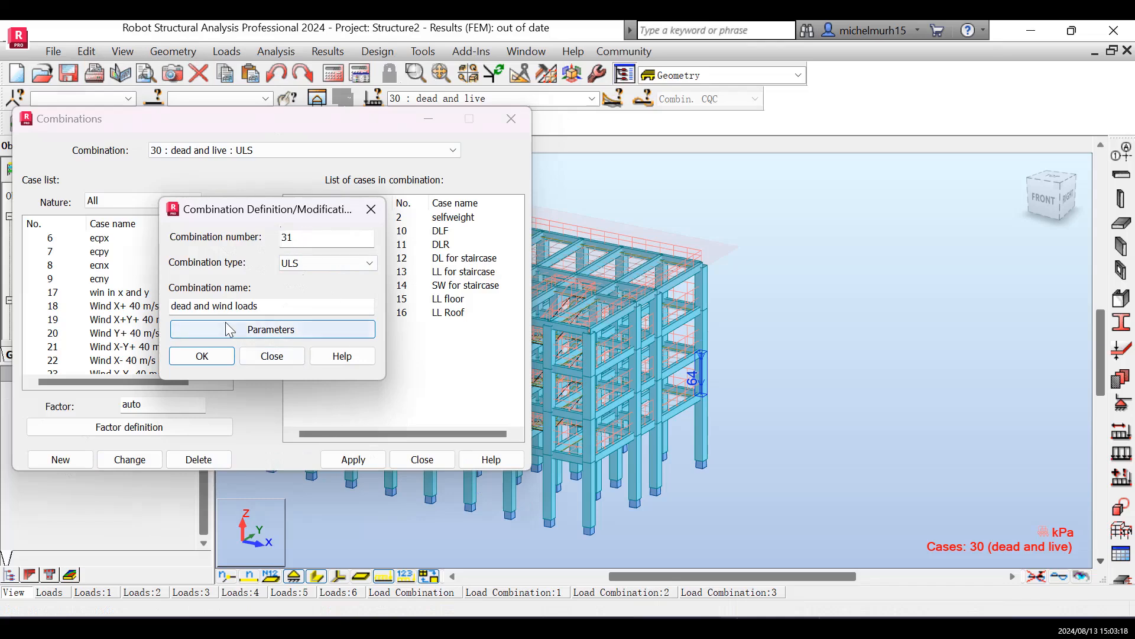
{"action": "left_click", "coordinate": [242, 331]}
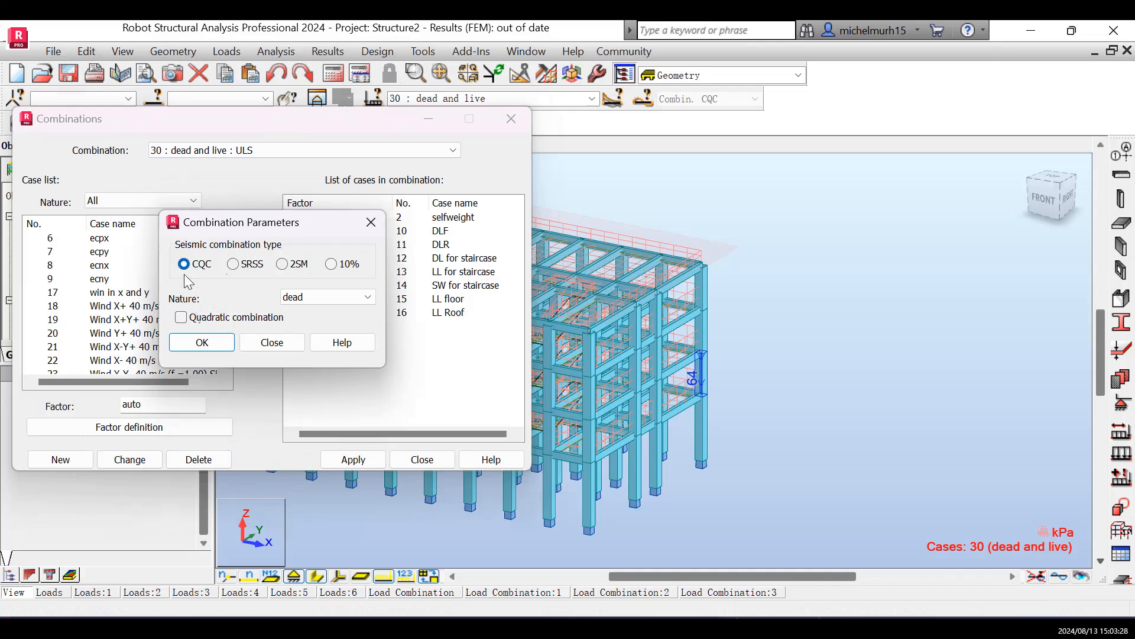
{"action": "left_click", "coordinate": [194, 350]}
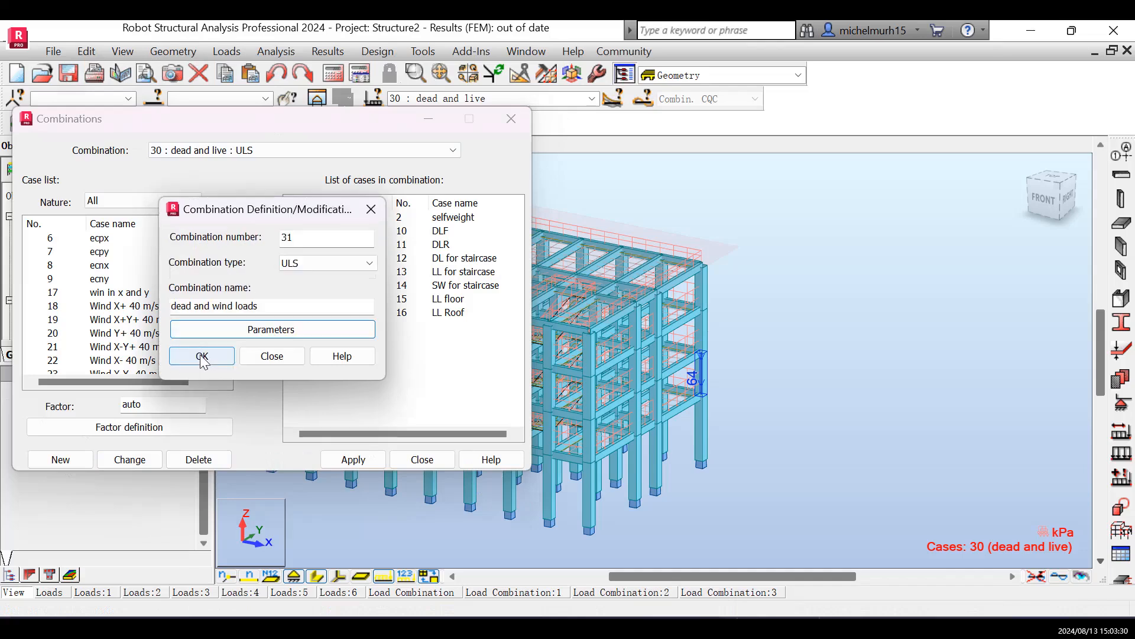
{"action": "left_click", "coordinate": [200, 354]}
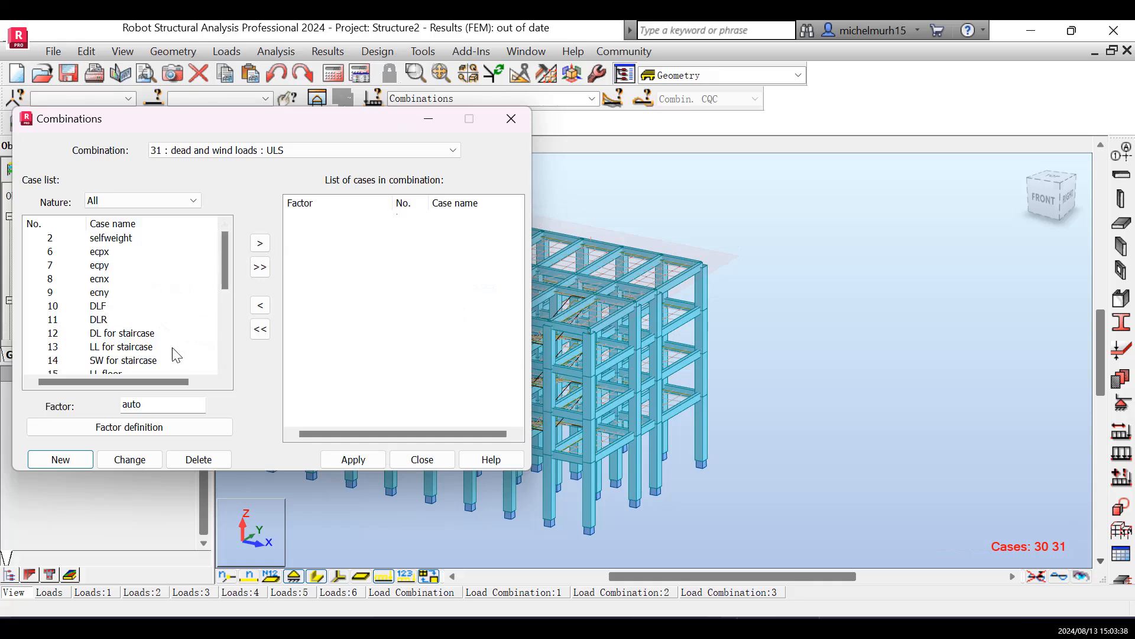
- Define the ULS combination factors as 1.35 for dead loads and 1.5 for wind loads
{"action": "left_click", "coordinate": [124, 430]}
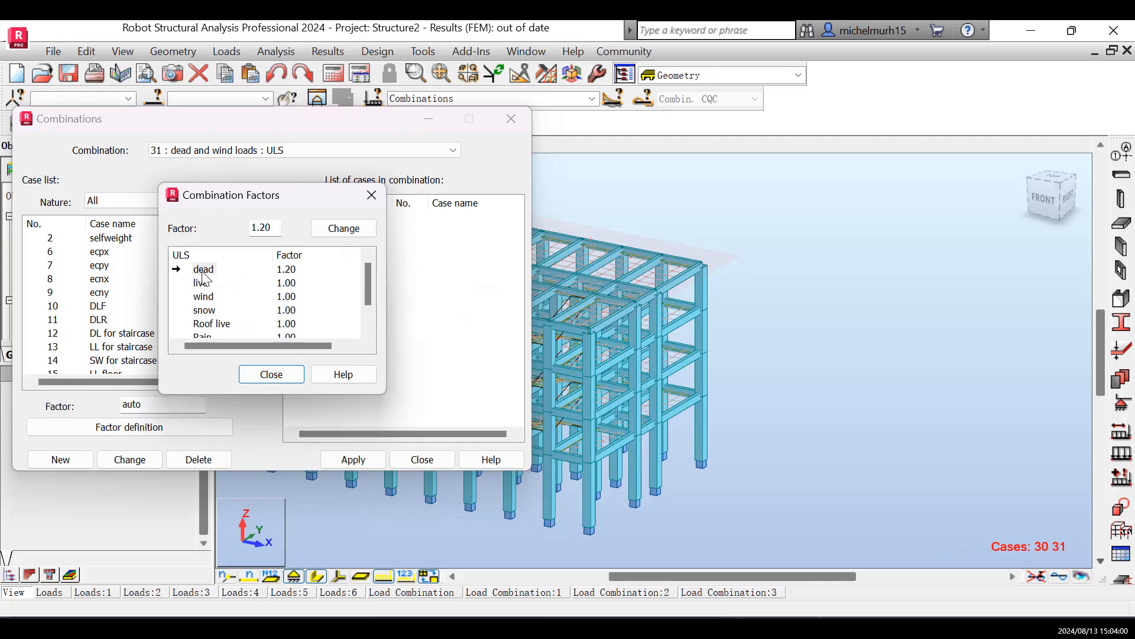
{"action": "double_click", "coordinate": [271, 228]}
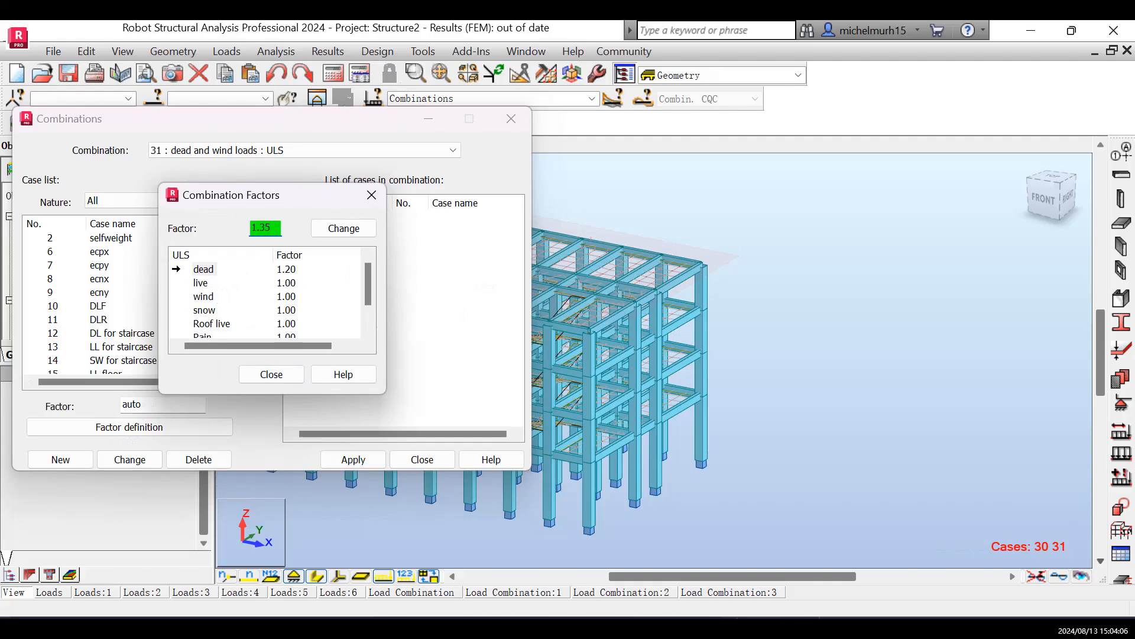
{"action": "left_click", "coordinate": [347, 226]}
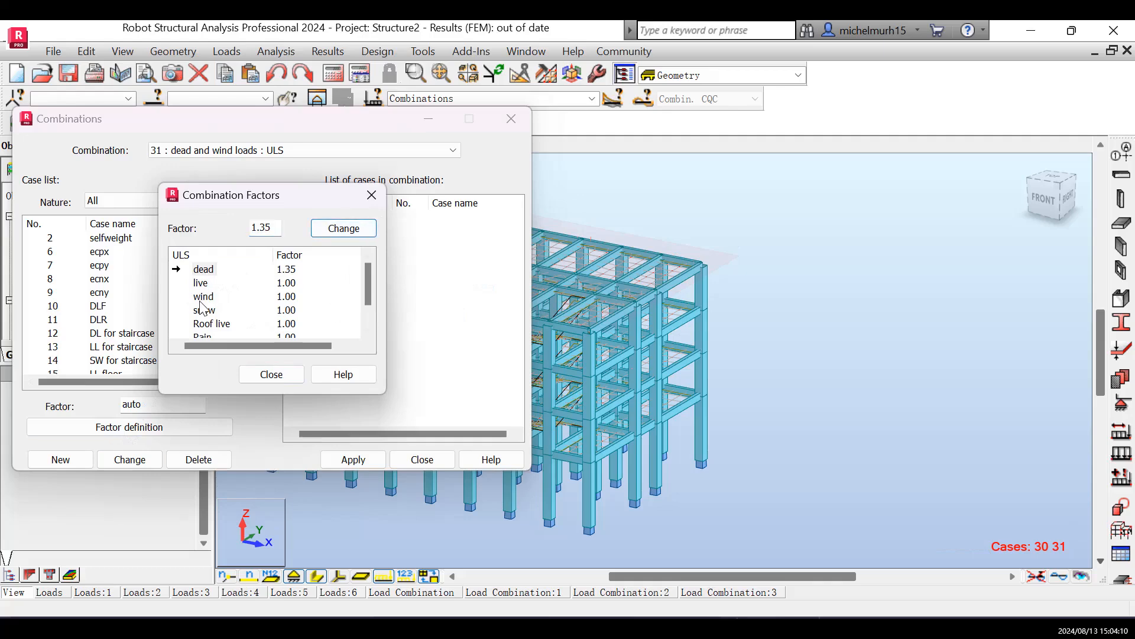
{"action": "scroll", "coordinate": [207, 291], "scroll_direction": "down", "scroll_amount": 1}
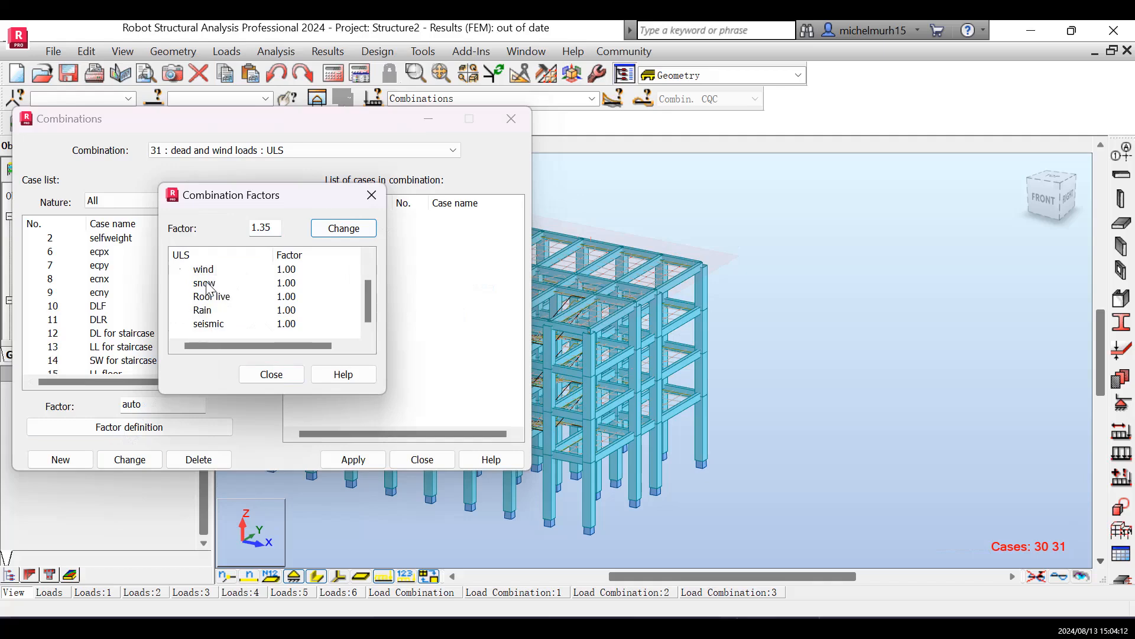
{"action": "left_click", "coordinate": [206, 270]}
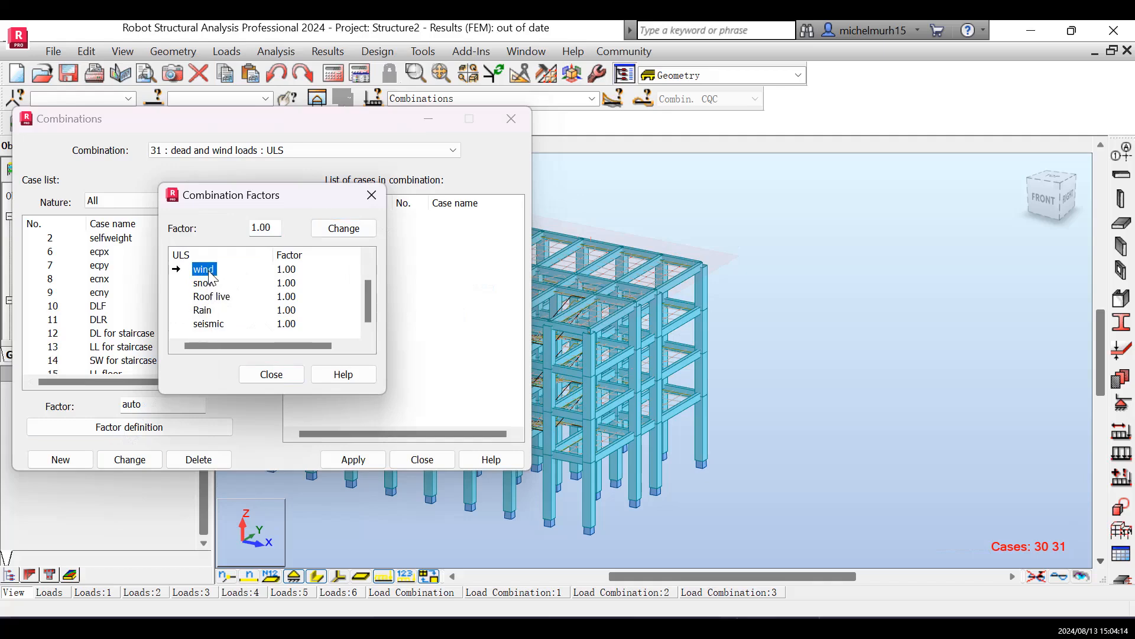
{"action": "double_click", "coordinate": [277, 227]}
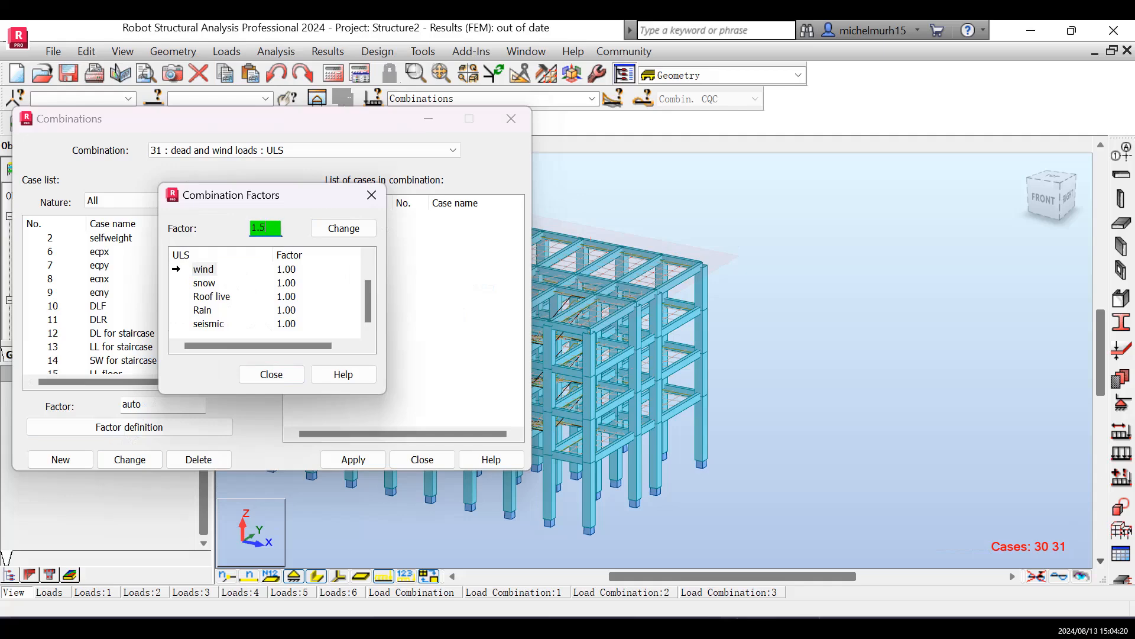
{"action": "left_click", "coordinate": [338, 229]}
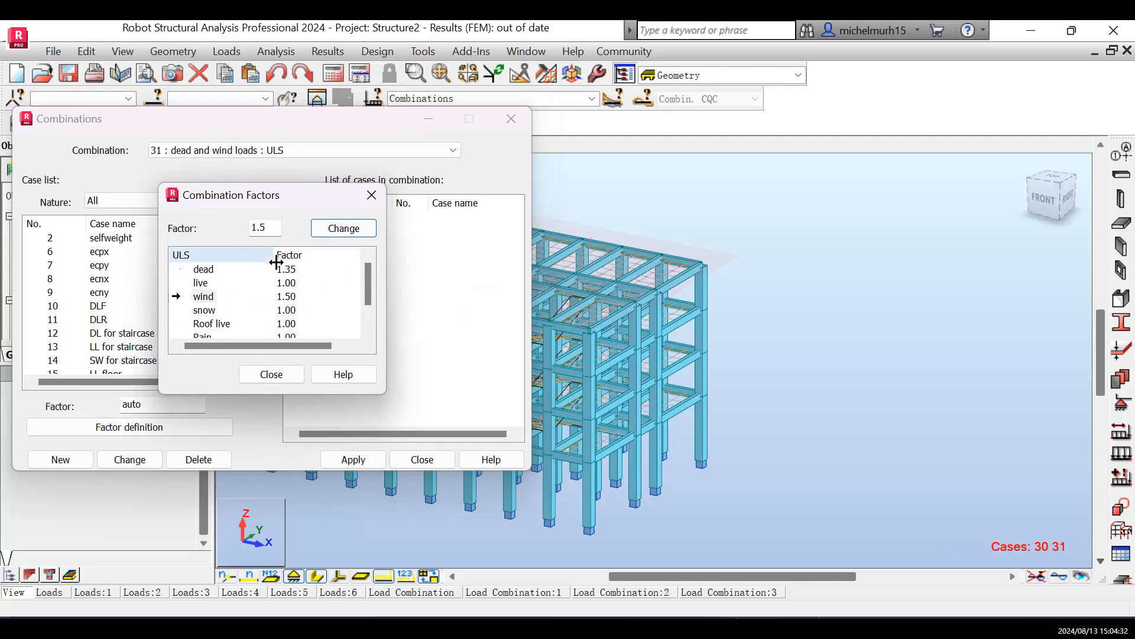
{"action": "left_click", "coordinate": [271, 374]}
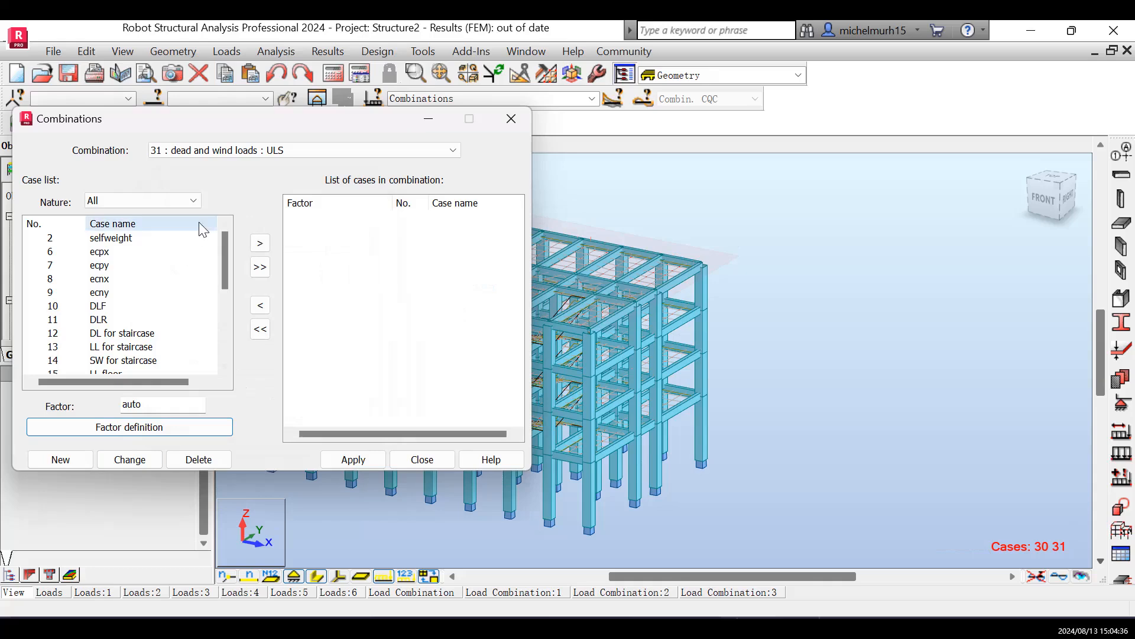
- Filter the cases by wind nature and add all wind cases, 17 to 25, to the dead and wind loads combination
{"action": "left_click", "coordinate": [161, 201]}
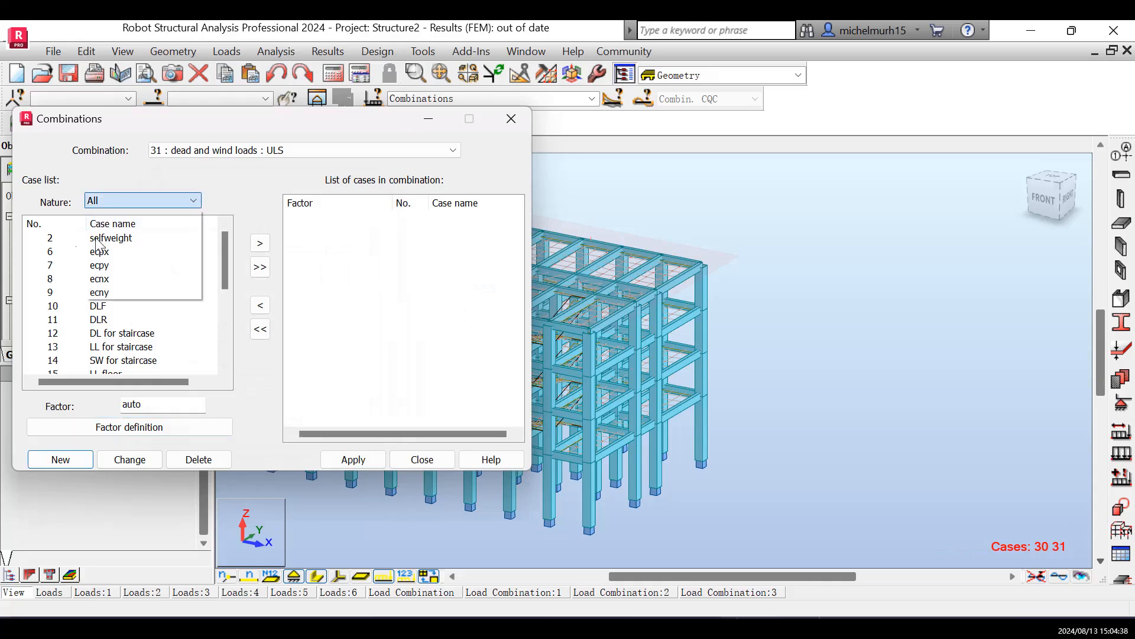
{"action": "left_click", "coordinate": [113, 263]}
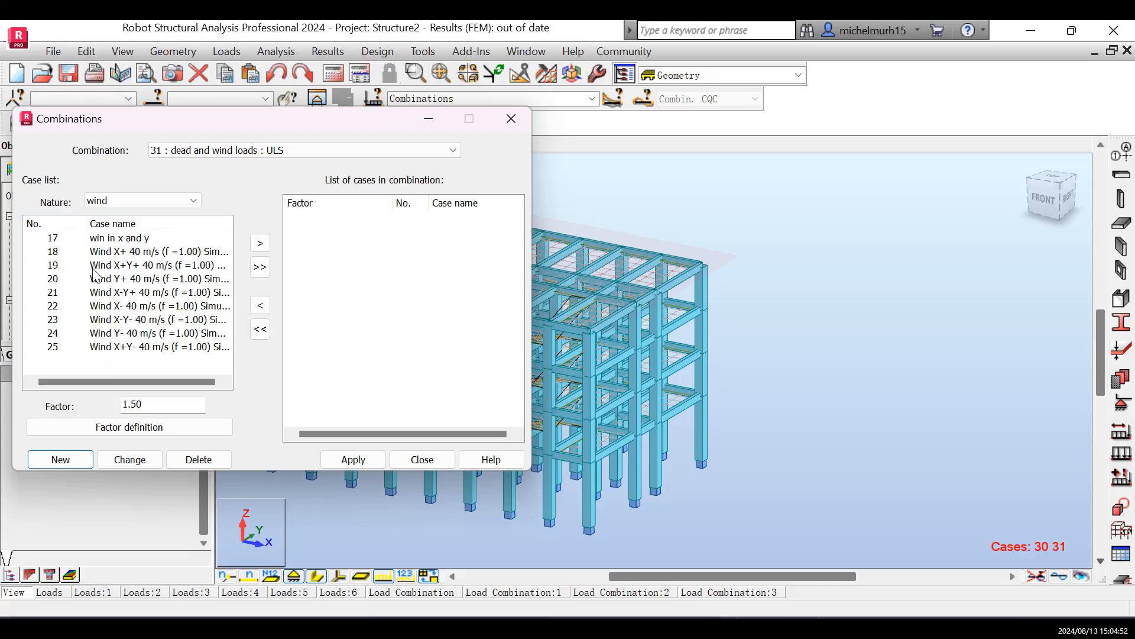
{"action": "left_click", "coordinate": [53, 239]}
{"action": "left_click", "coordinate": [53, 266], "text": "shift"}
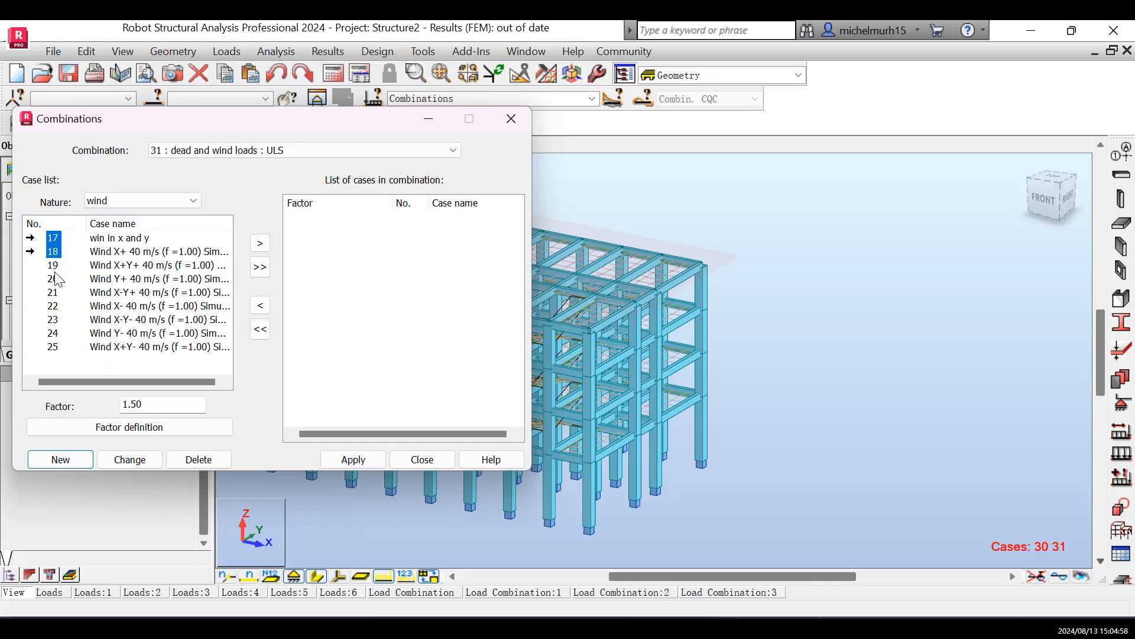
{"action": "left_click", "coordinate": [53, 279], "text": "ctrl"}
{"action": "left_click", "coordinate": [54, 278], "text": "ctrl"}
{"action": "left_click", "coordinate": [53, 292], "text": "ctrl"}
{"action": "left_click", "coordinate": [53, 278], "text": "ctrl"}
{"action": "left_click", "coordinate": [53, 306], "text": "ctrl"}
{"action": "left_click", "coordinate": [53, 319], "text": "ctrl"}
{"action": "left_click", "coordinate": [53, 333], "text": "ctrl"}
{"action": "left_click", "coordinate": [53, 347], "text": "ctrl"}
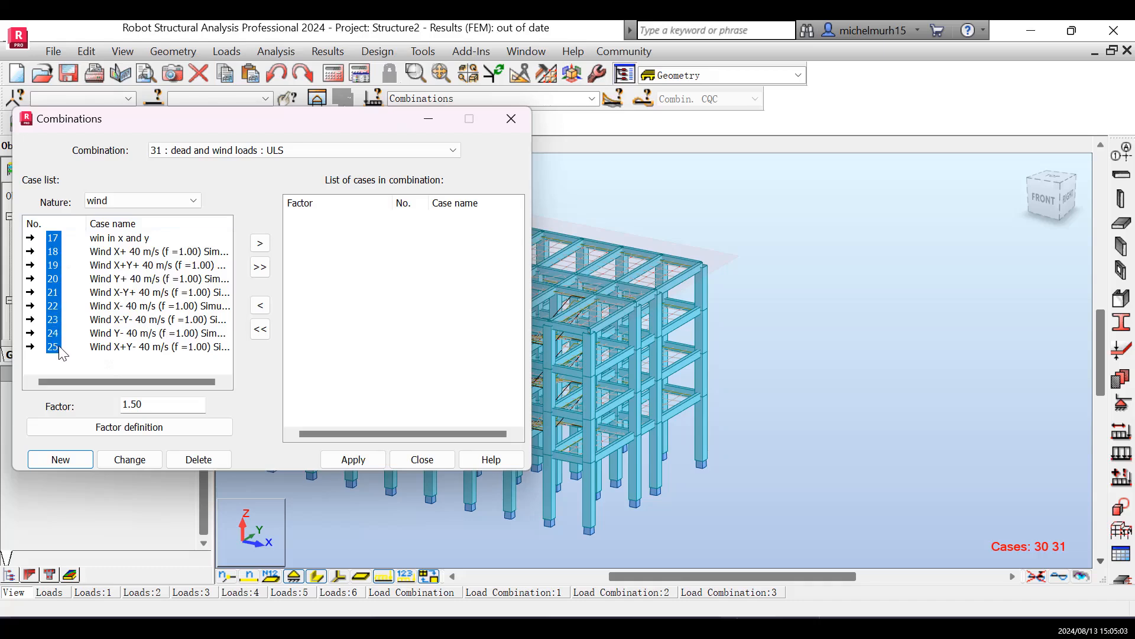
{"action": "left_click", "coordinate": [263, 271]}
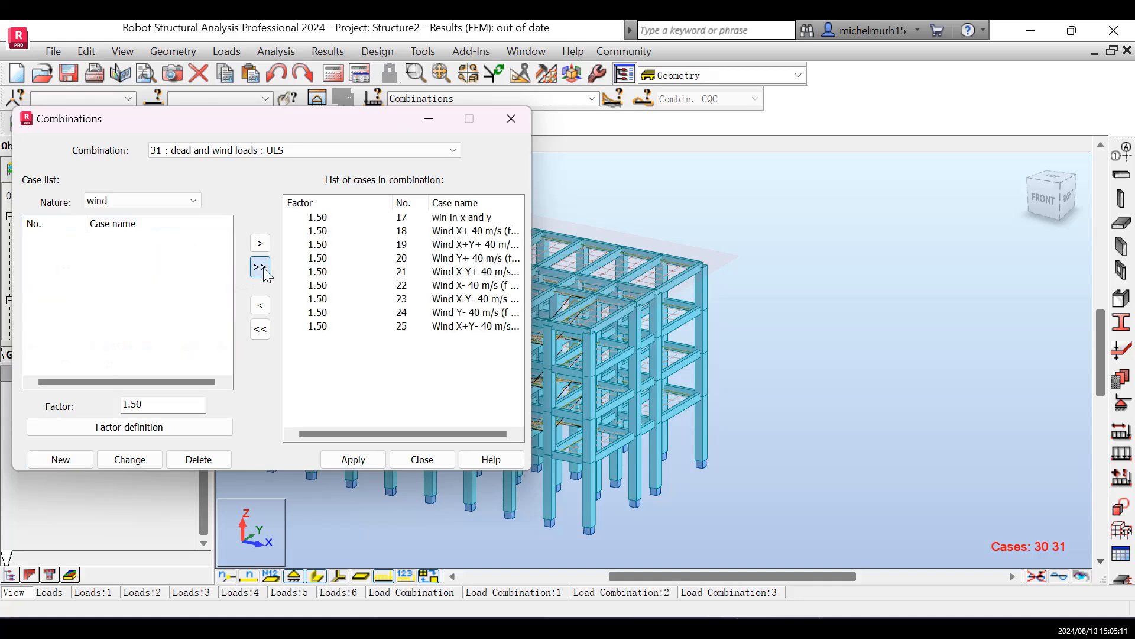
- Add all dead-nature cases (2, 10, 11, 12 and 14) to the dead and wind loads combination, then apply it and close the combinations dialog
{"action": "left_click", "coordinate": [186, 204]}
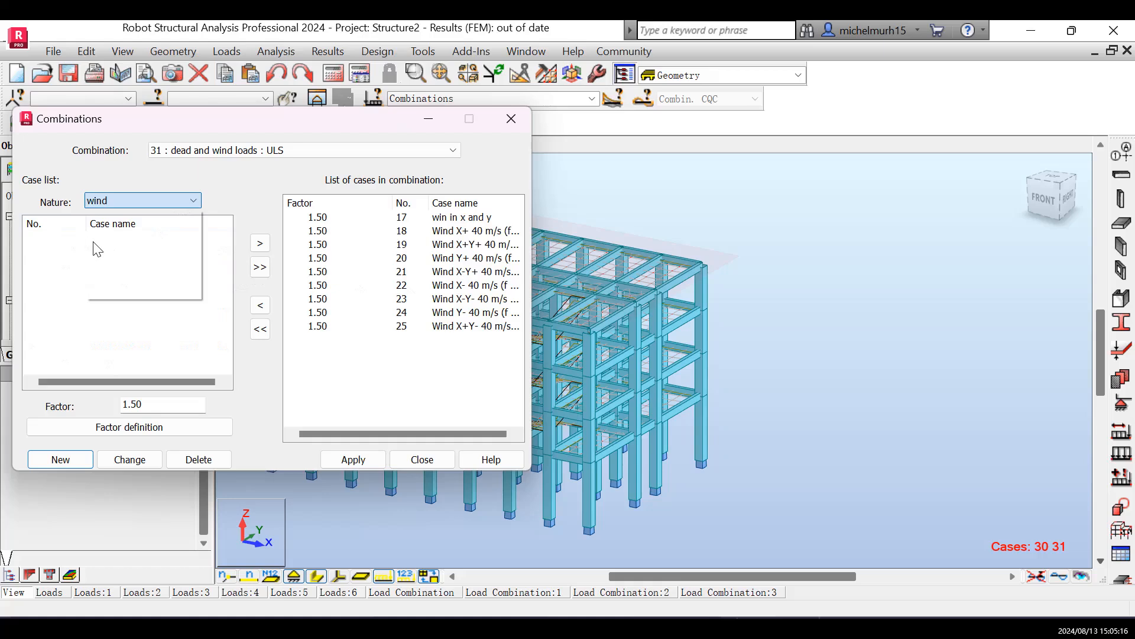
{"action": "left_click", "coordinate": [104, 228]}
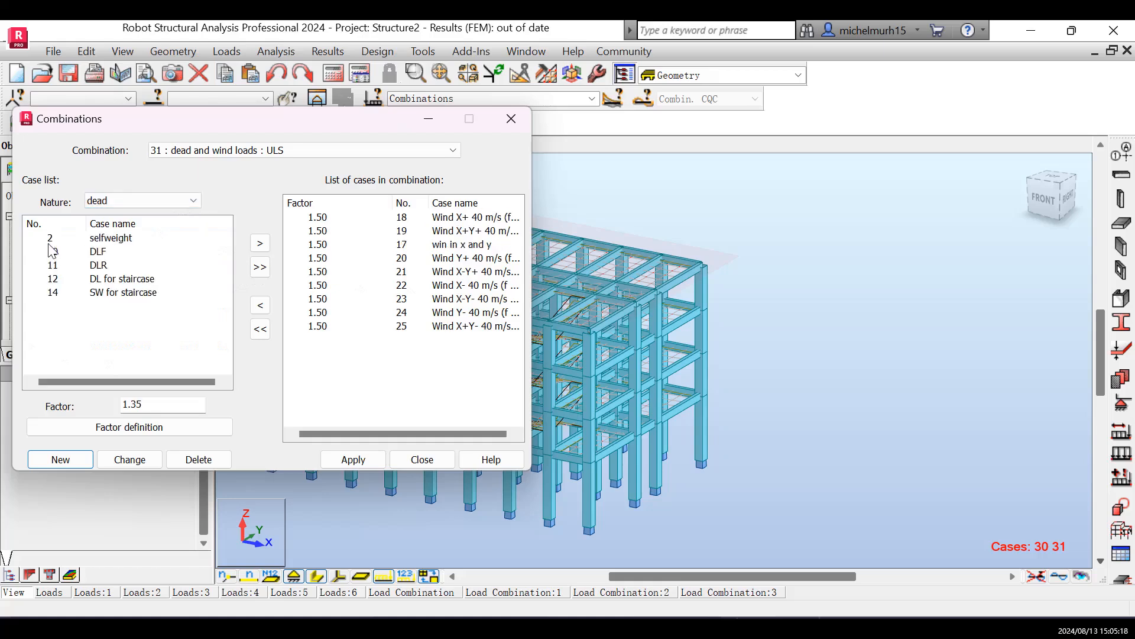
{"action": "left_click", "coordinate": [50, 238]}
{"action": "left_click", "coordinate": [52, 251], "text": "ctrl"}
{"action": "left_click", "coordinate": [53, 265], "text": "ctrl"}
{"action": "left_click", "coordinate": [54, 279], "text": "ctrl"}
{"action": "left_click", "coordinate": [53, 292], "text": "ctrl"}
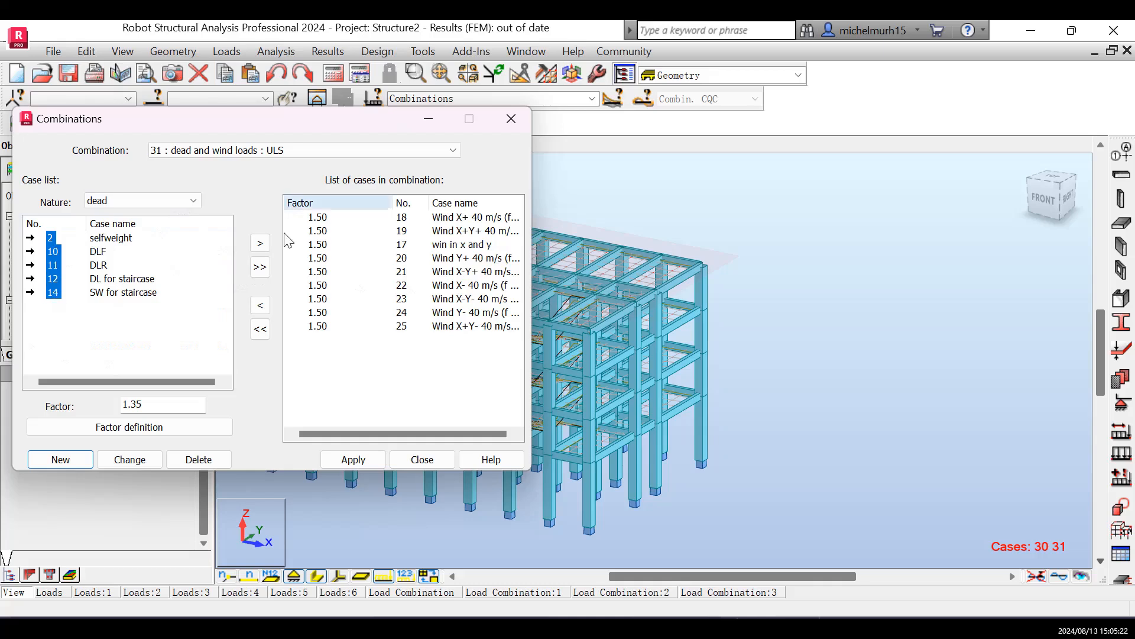
{"action": "left_click", "coordinate": [260, 267]}
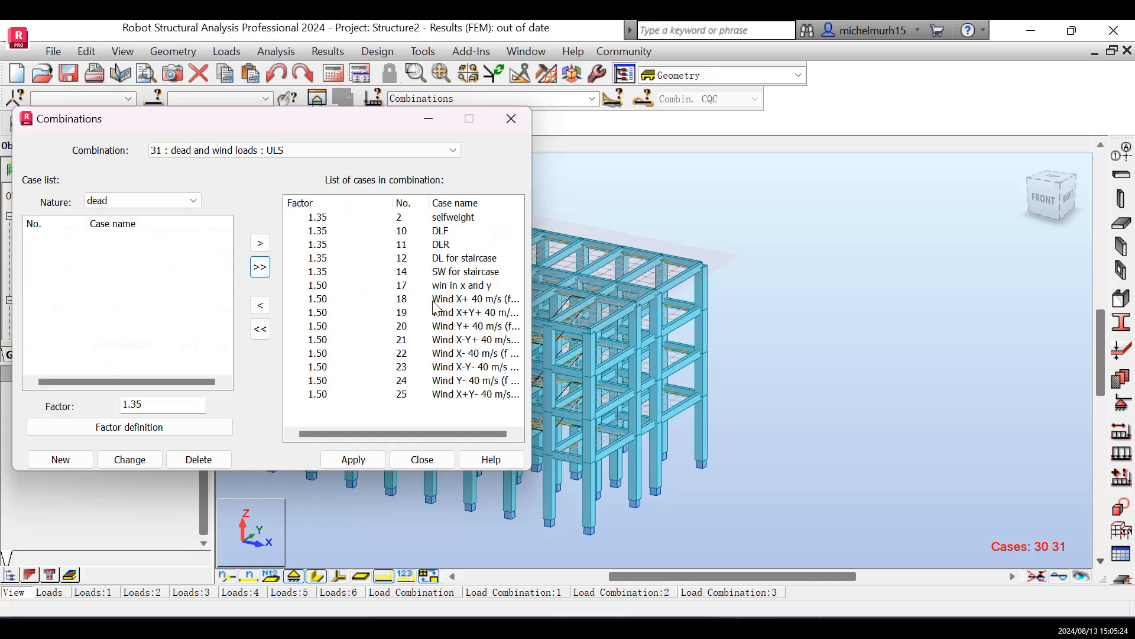
{"action": "left_click", "coordinate": [361, 462]}
{"action": "left_click", "coordinate": [418, 464]}
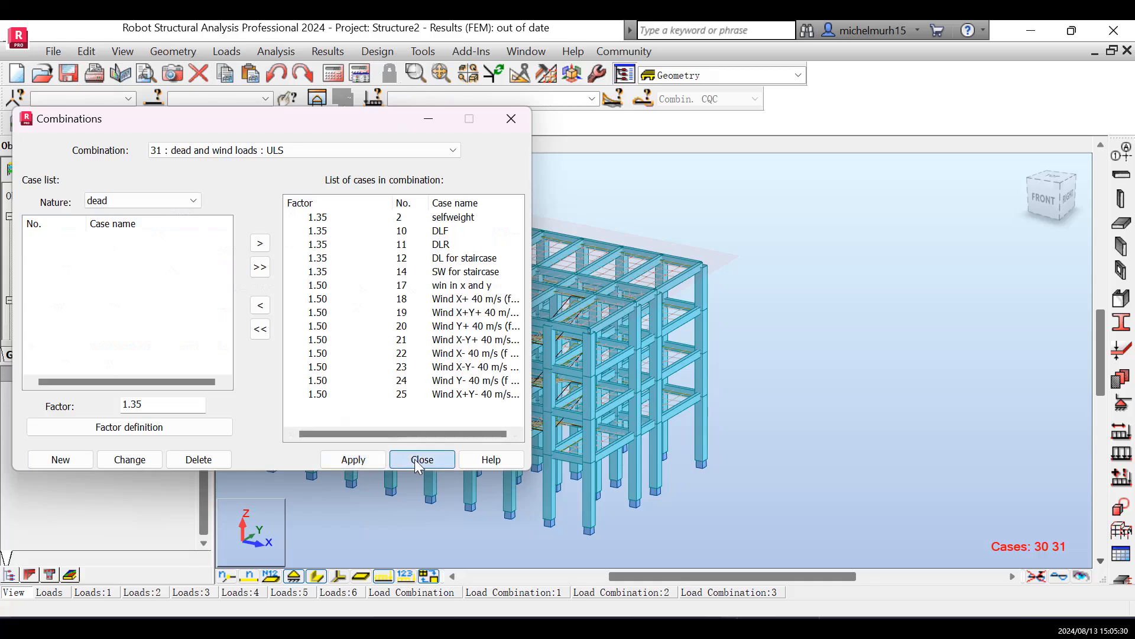
{"action": "left_click", "coordinate": [420, 460]}
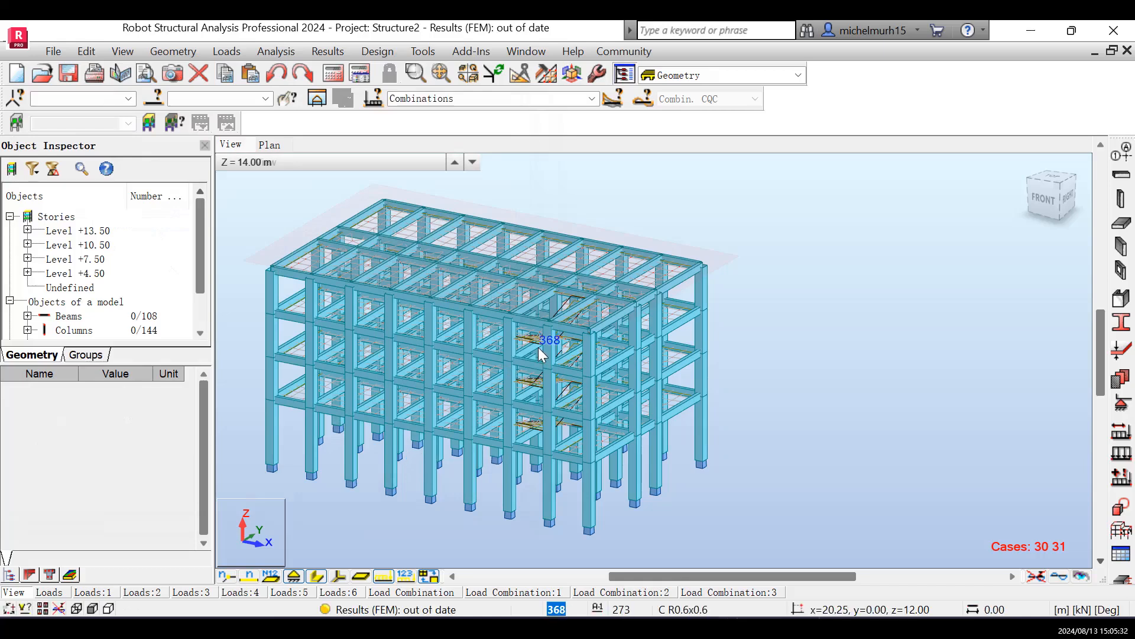
- Start another manual combination of type ULS and name it "dd and live and eq"
{"action": "left_click", "coordinate": [226, 53]}
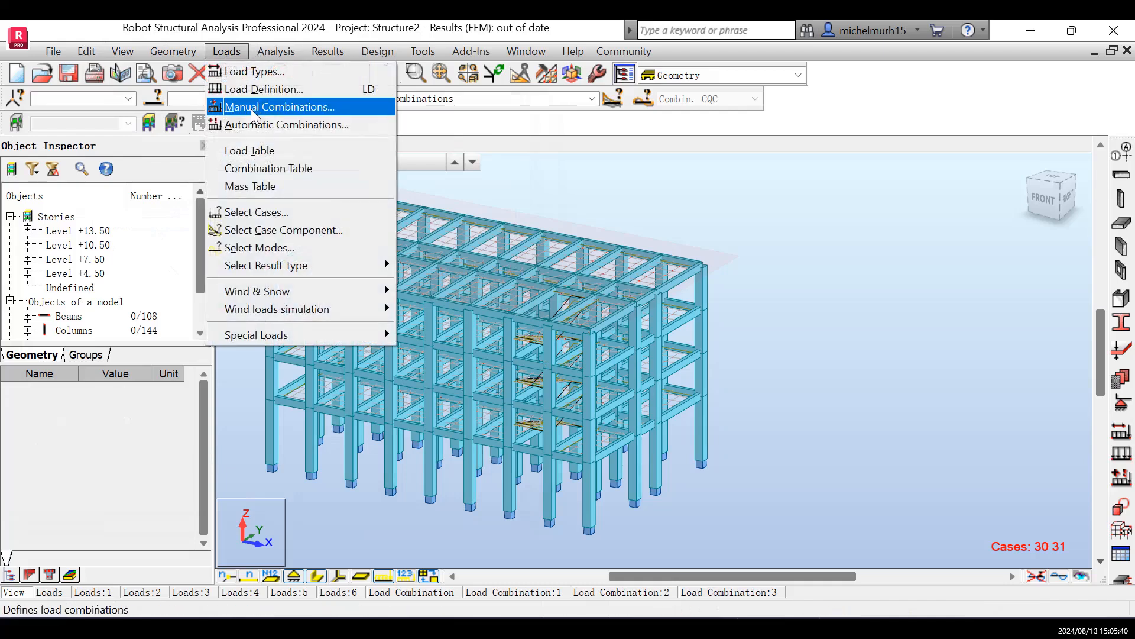
{"action": "left_click", "coordinate": [255, 109]}
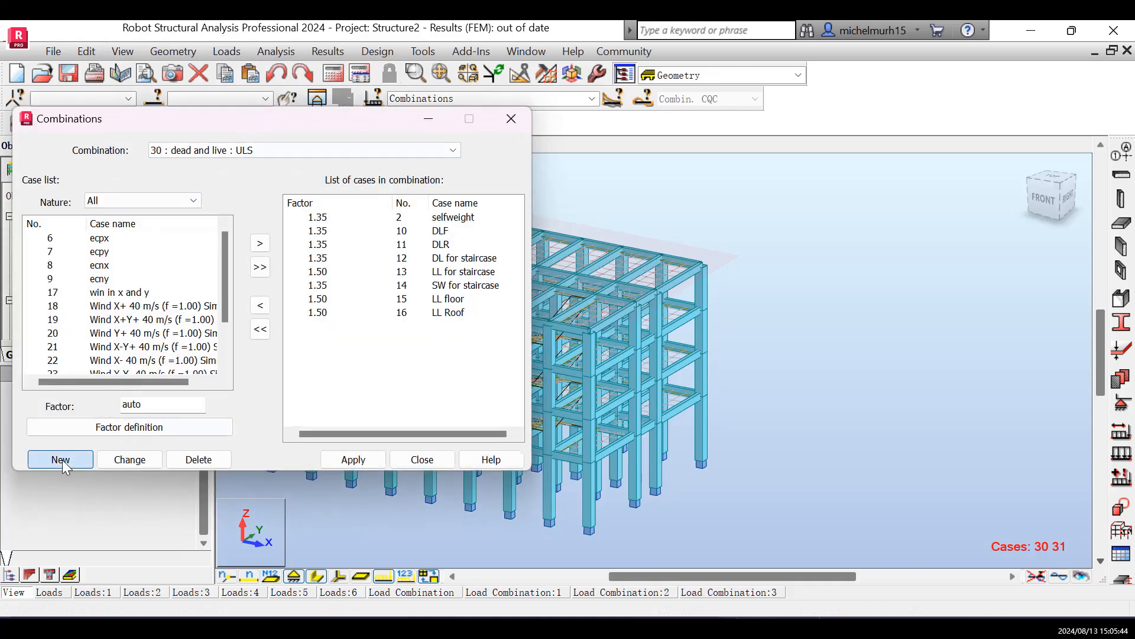
{"action": "left_click", "coordinate": [61, 459]}
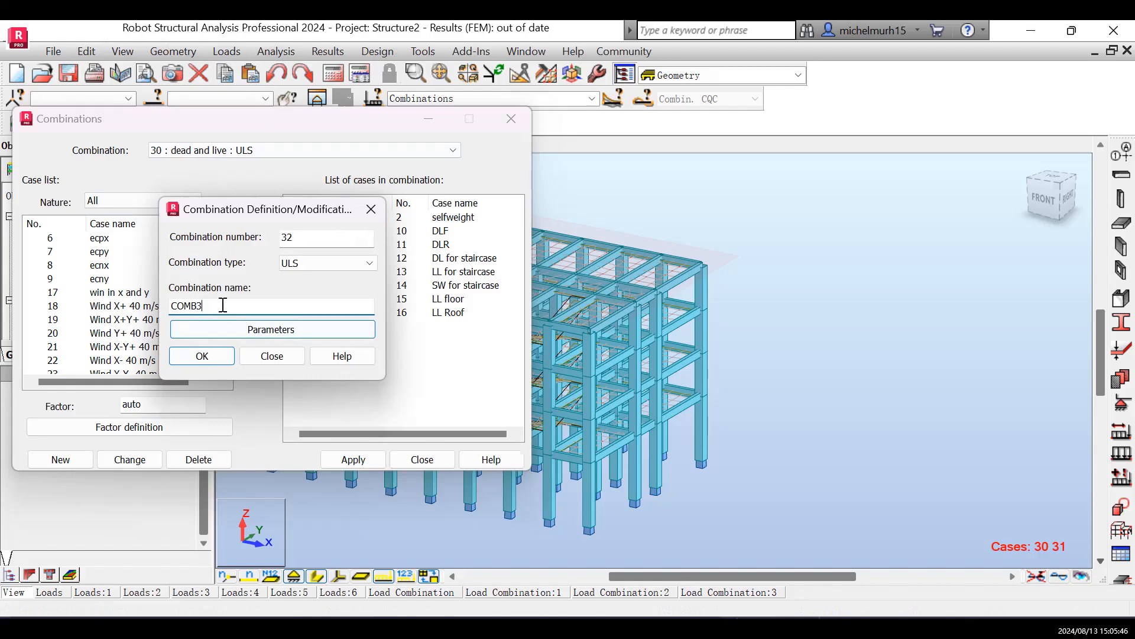
{"action": "key", "text": "BackSpace"}
{"action": "key", "text": "BackSpace"}
{"action": "key", "text": "BackSpace"}
{"action": "type", "text": "dd"}
{"action": "key", "text": "BackSpace"}
{"action": "type", "text": "and live and eq"}
{"action": "left_click", "coordinate": [201, 356]}
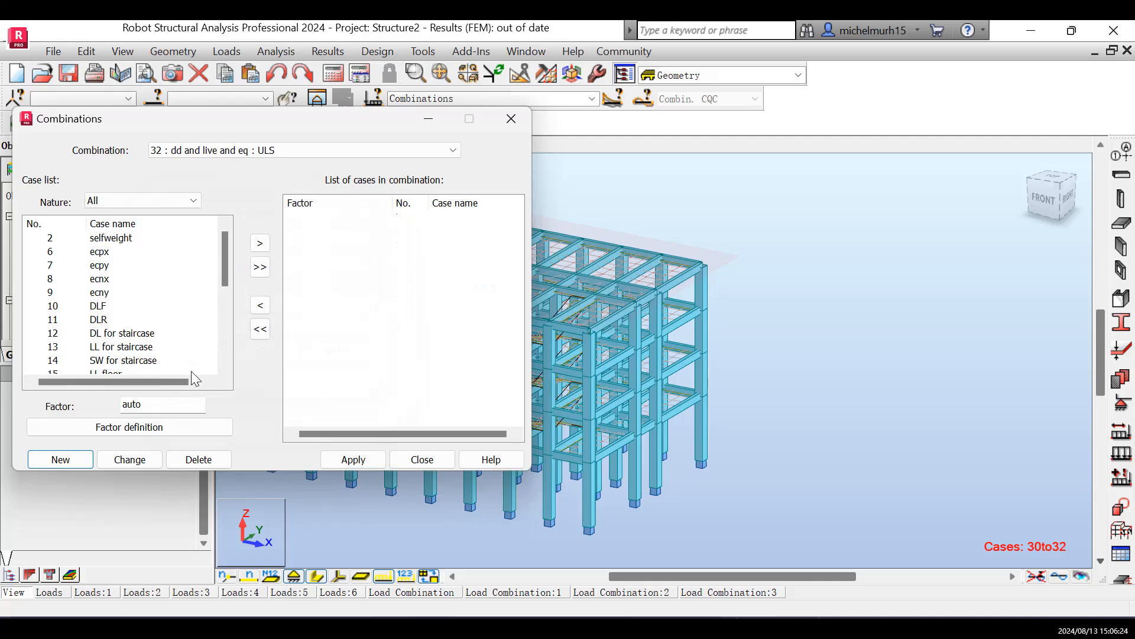
- Set the dead load's ULS factor to 1.0 for the dd and live and eq combination
{"action": "left_click", "coordinate": [91, 428]}
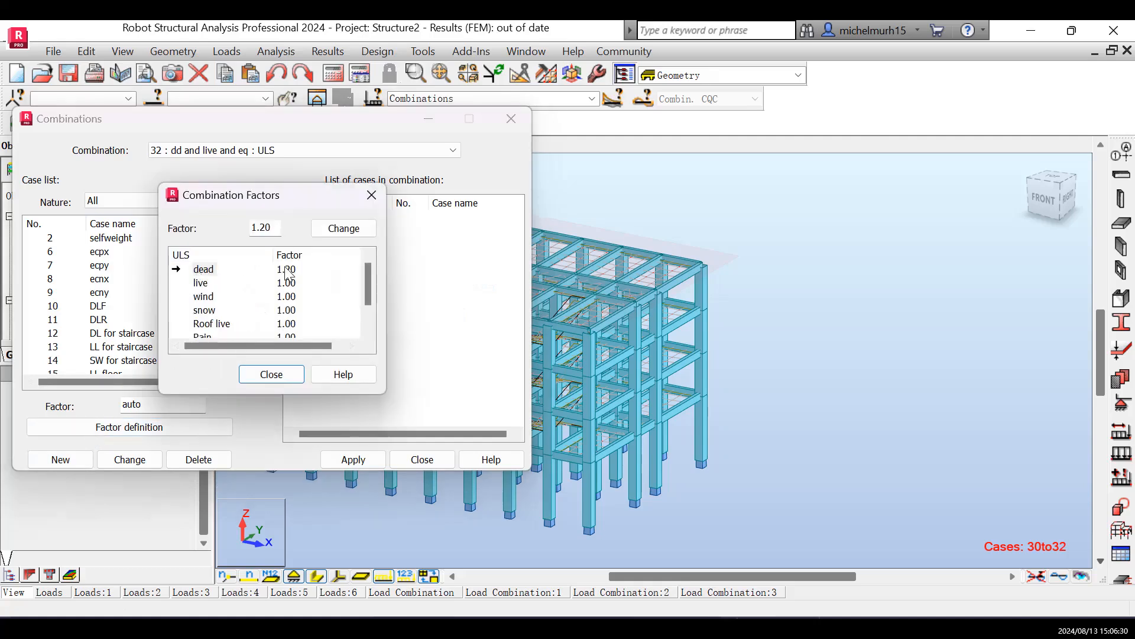
{"action": "double_click", "coordinate": [279, 226]}
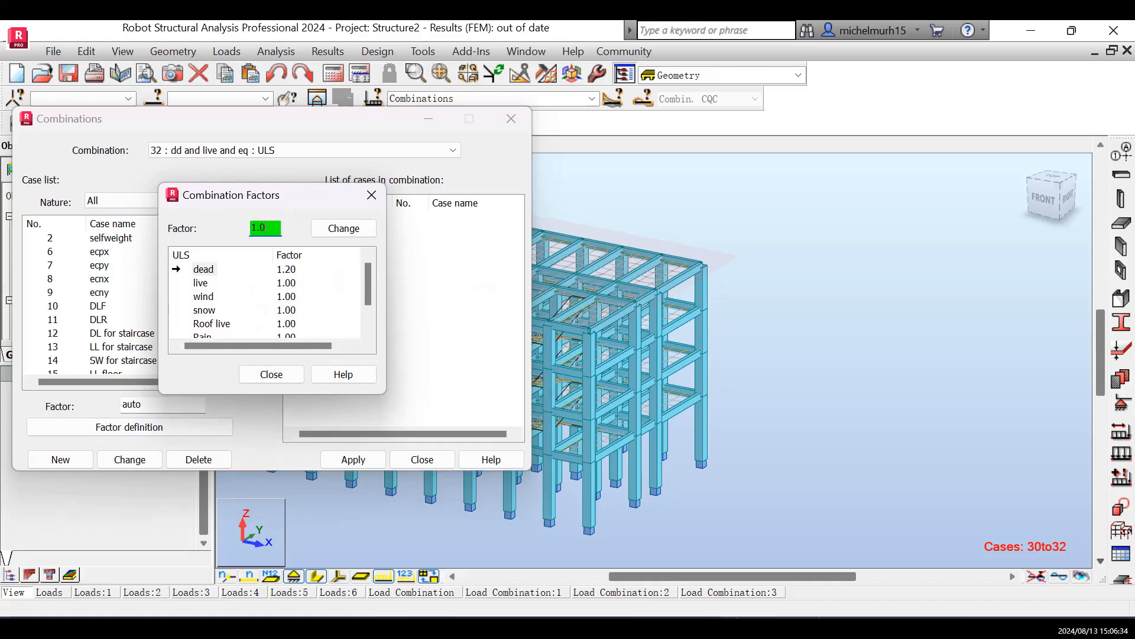
{"action": "left_click", "coordinate": [358, 228]}
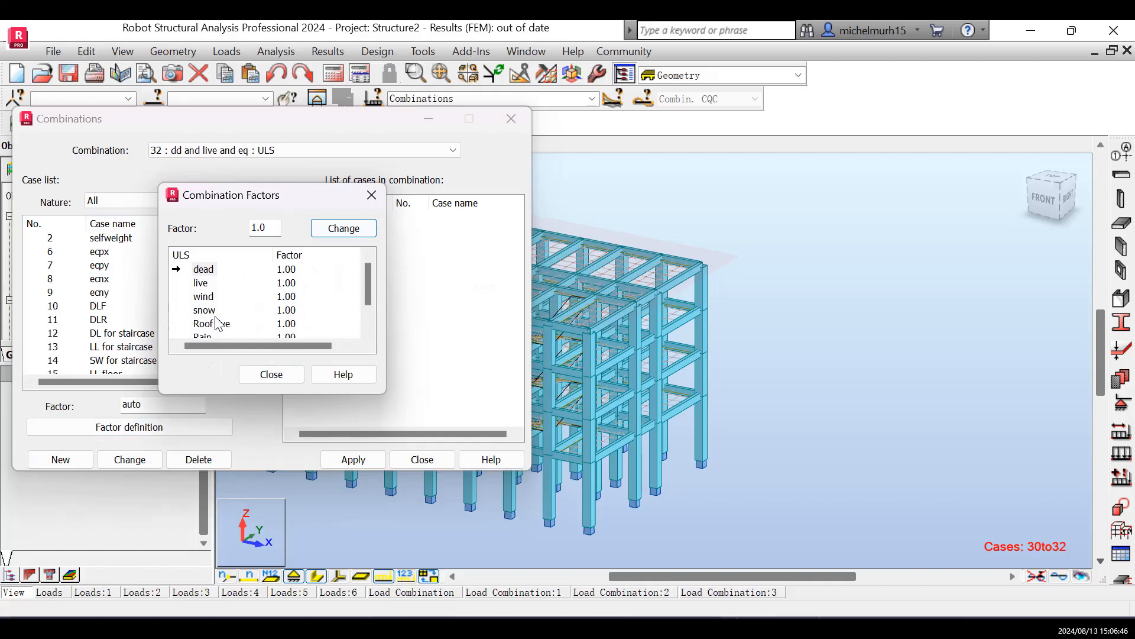
{"action": "scroll", "coordinate": [218, 324], "scroll_direction": "down", "scroll_amount": 1}
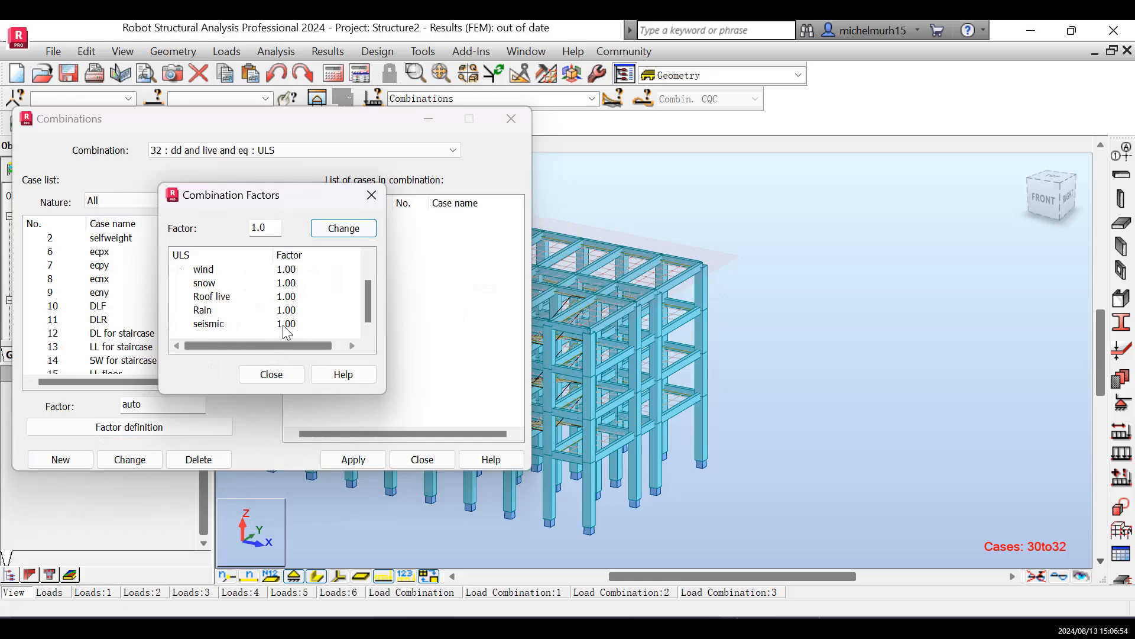
{"action": "left_click", "coordinate": [277, 375]}
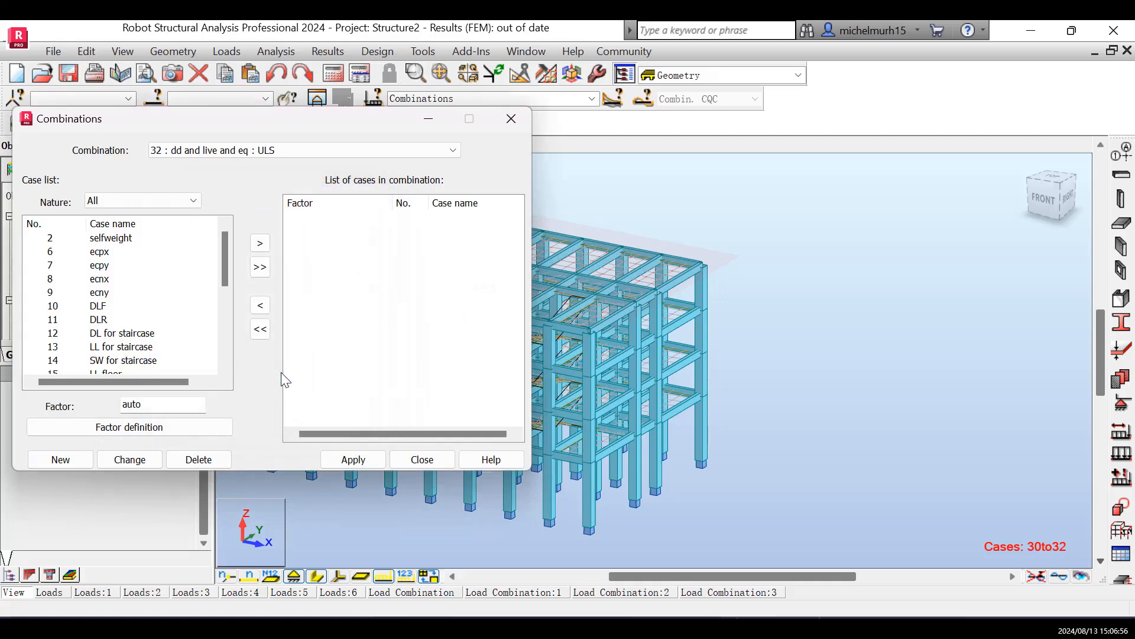
- Filter the cases by dead nature and add all dead cases (2, 10, 11, 12 and 14) to the dd and live and eq combination
{"action": "left_click", "coordinate": [194, 202]}
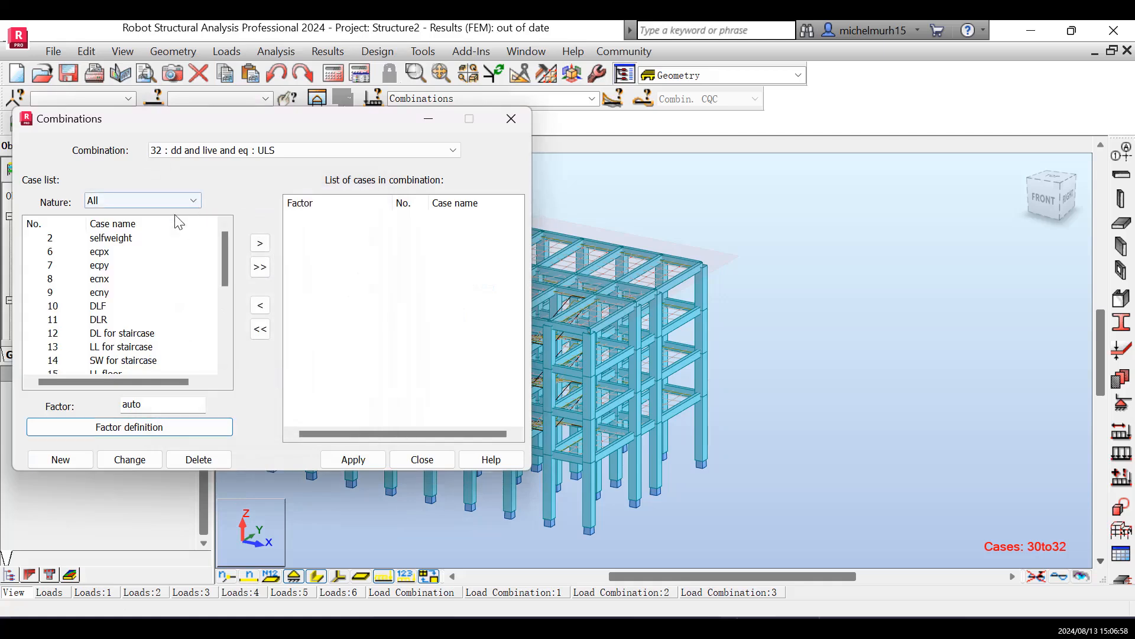
{"action": "left_click", "coordinate": [137, 239]}
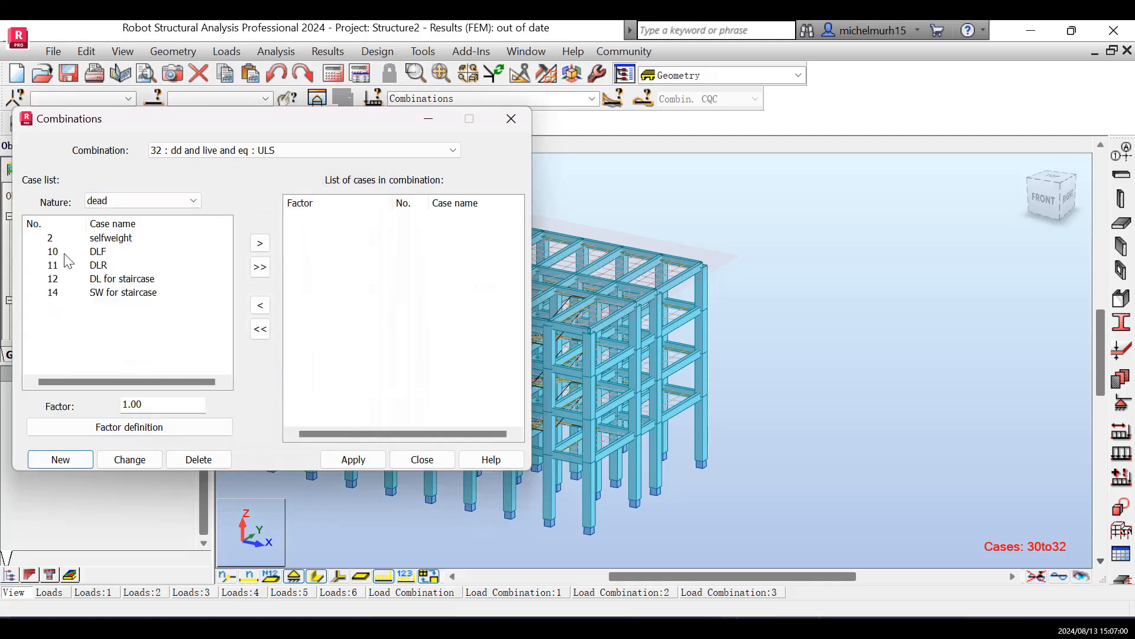
{"action": "left_click", "coordinate": [50, 238]}
{"action": "left_click_drag", "start_coordinate": [56, 256], "coordinate": [59, 299]}
{"action": "left_click", "coordinate": [260, 268]}
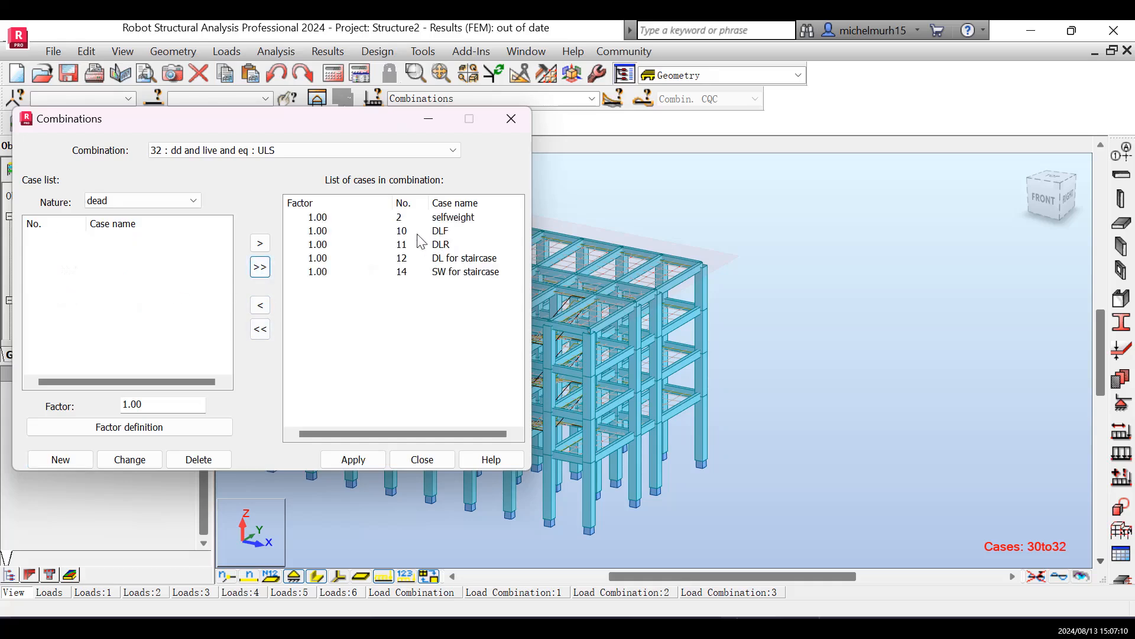
- Filter the cases by live nature and add cases 13, 15 and 16 to the dd and live and eq combination
{"action": "left_click", "coordinate": [194, 203]}
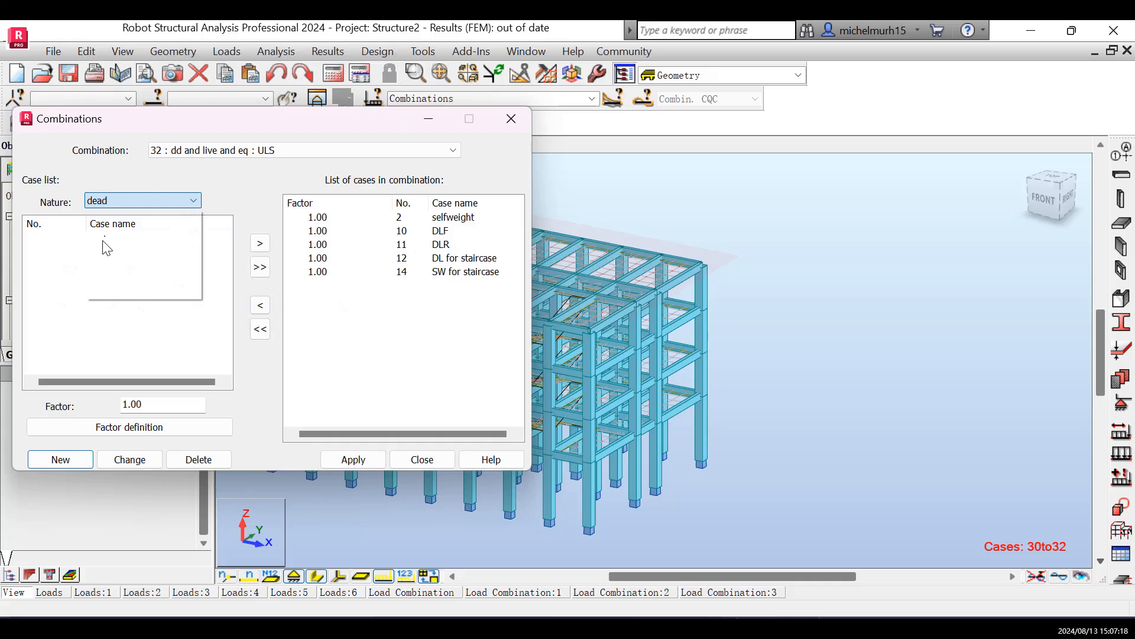
{"action": "left_click", "coordinate": [104, 264]}
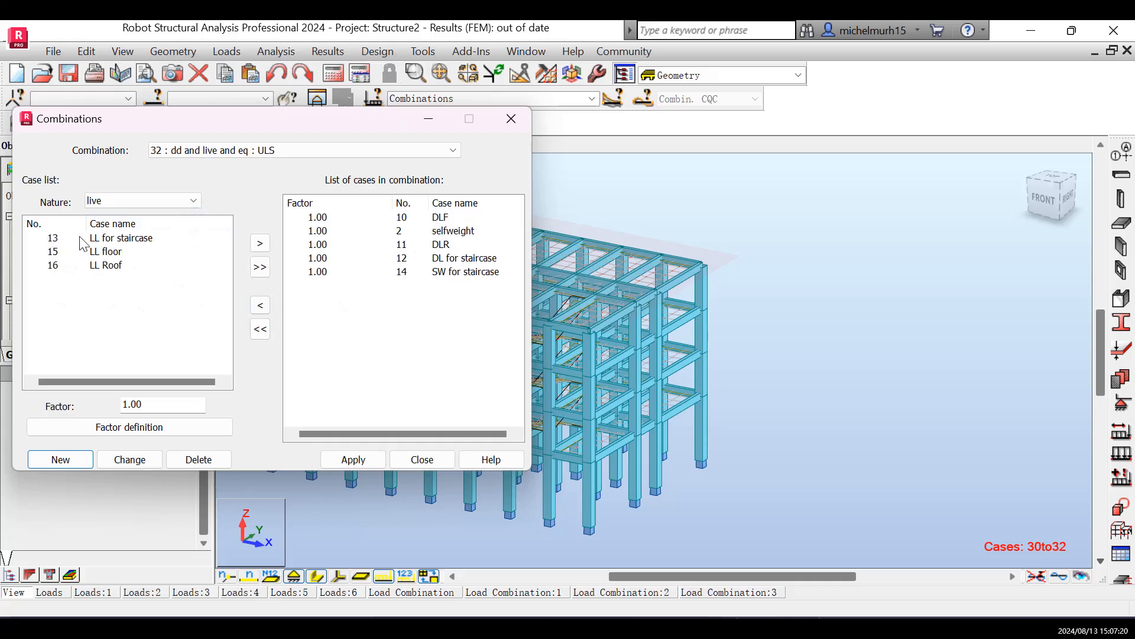
{"action": "left_click", "coordinate": [53, 238]}
{"action": "left_click", "coordinate": [52, 252], "text": "ctrl"}
{"action": "left_click", "coordinate": [53, 265], "text": "ctrl"}
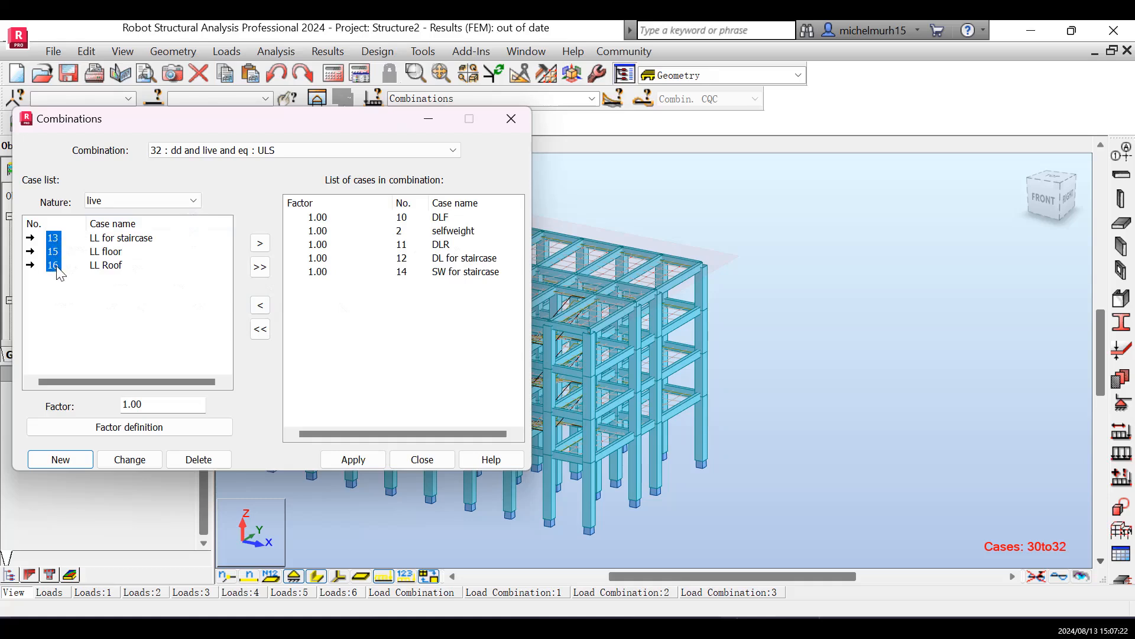
{"action": "left_click", "coordinate": [260, 267]}
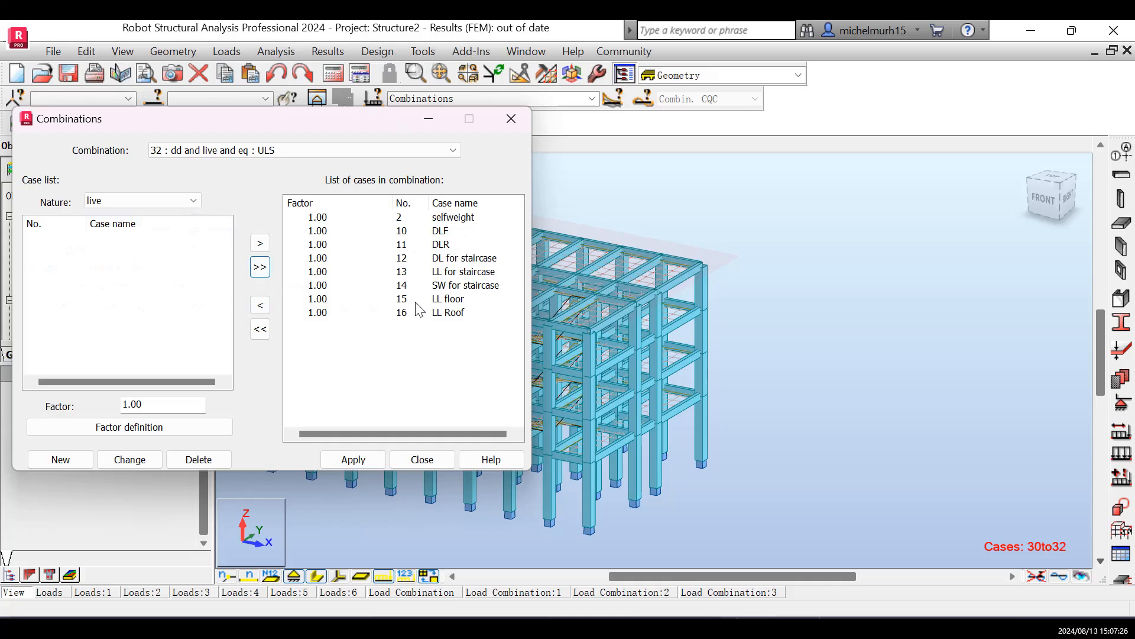
- Add all seismic-nature cases, 6 to 9, to the dd and live and eq combination, then apply it and close the combinations dialog
{"action": "left_click", "coordinate": [195, 204]}
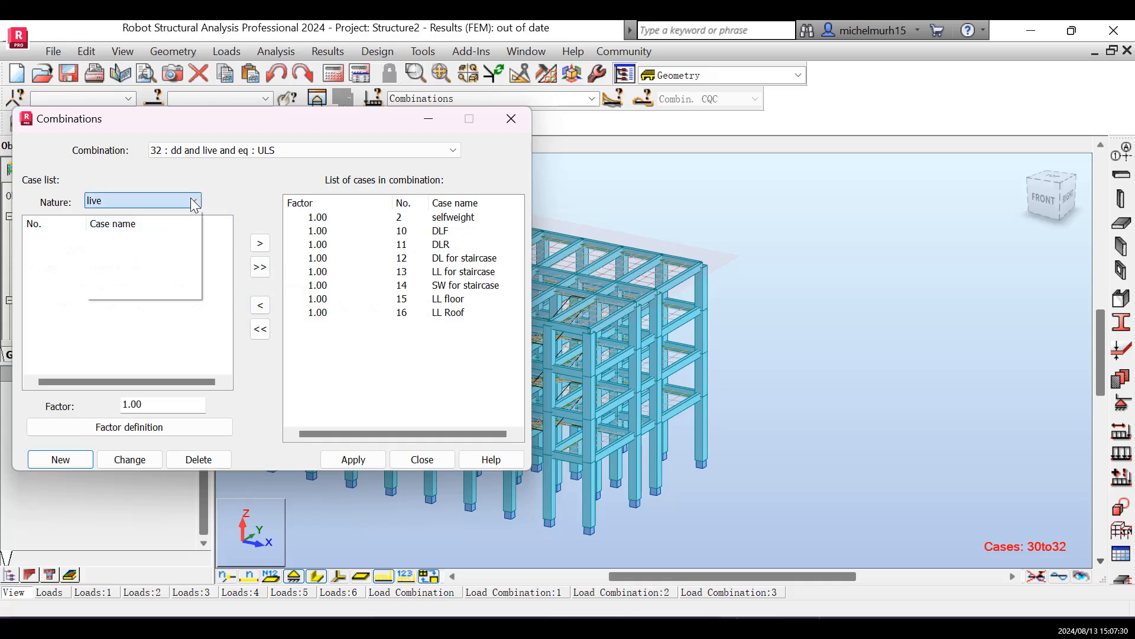
{"action": "left_click", "coordinate": [113, 299]}
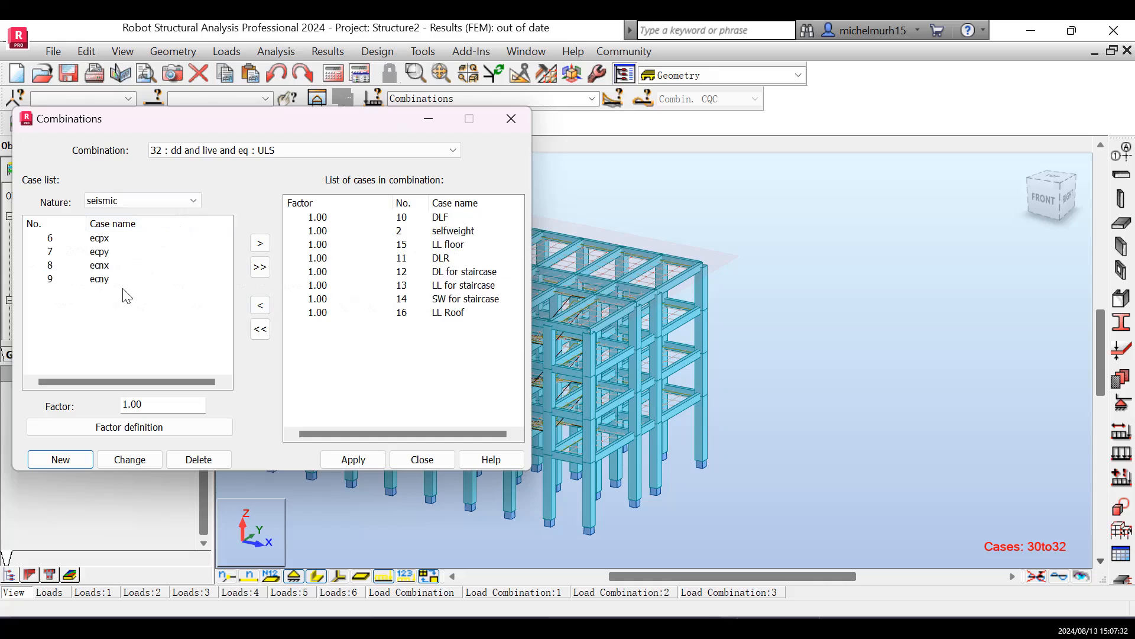
{"action": "left_click", "coordinate": [51, 238]}
{"action": "left_click_drag", "start_coordinate": [53, 257], "coordinate": [54, 284]}
{"action": "left_click", "coordinate": [264, 270]}
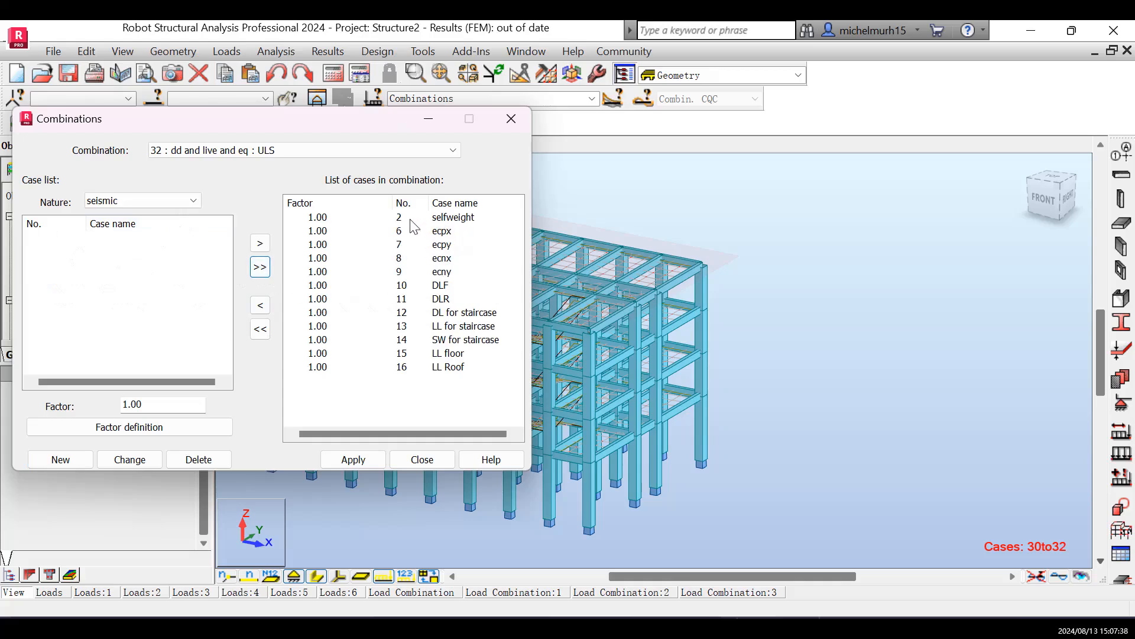
{"action": "left_click", "coordinate": [355, 470]}
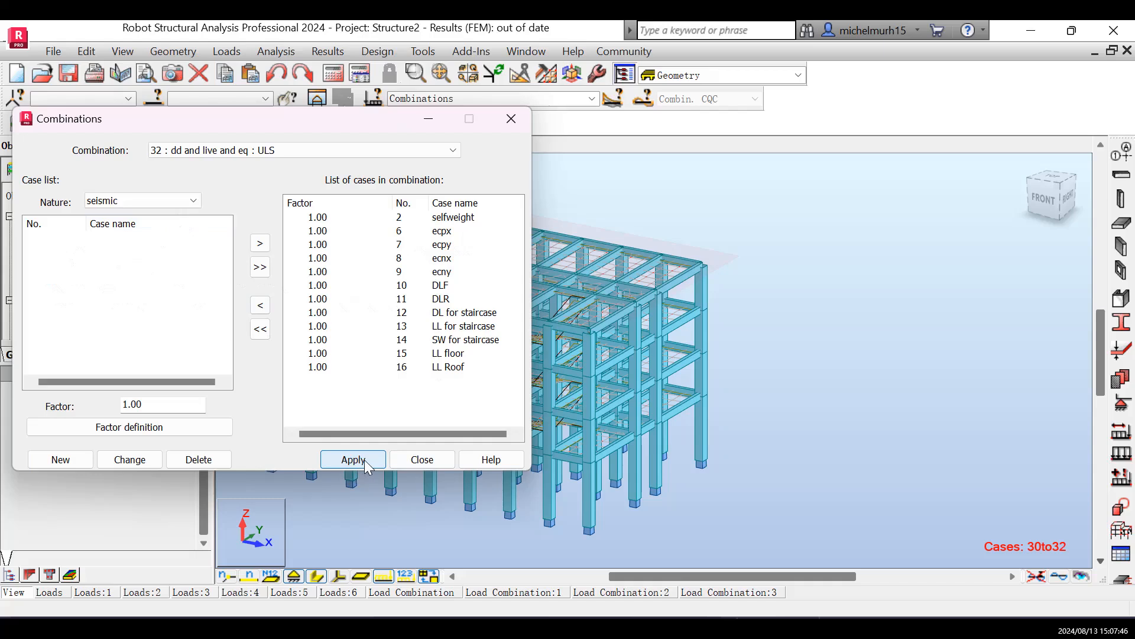
{"action": "left_click", "coordinate": [422, 459]}
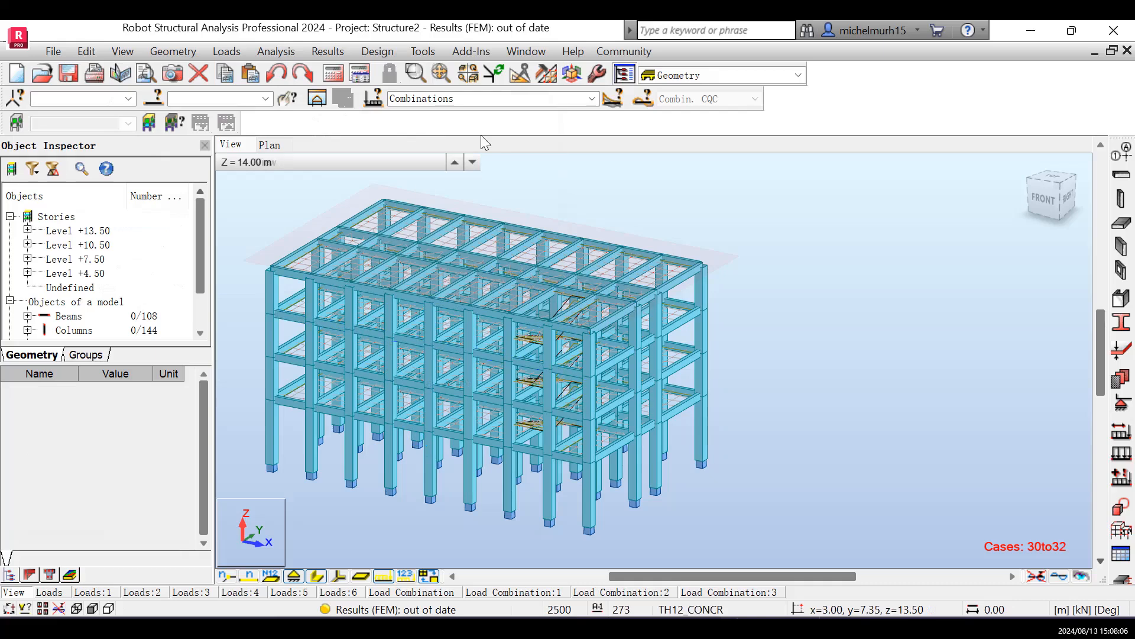
- Display combination 32, dd and live and eq, on the model and open the roof's uniform planar load to inspect its values
{"action": "left_click", "coordinate": [591, 99]}
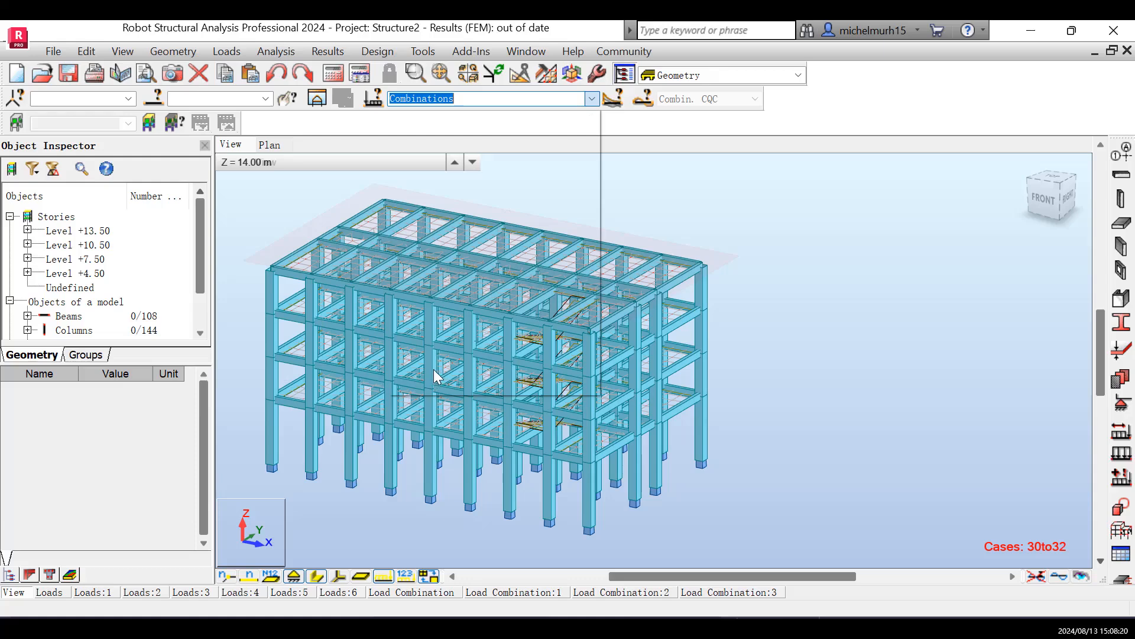
{"action": "left_click", "coordinate": [481, 235]}
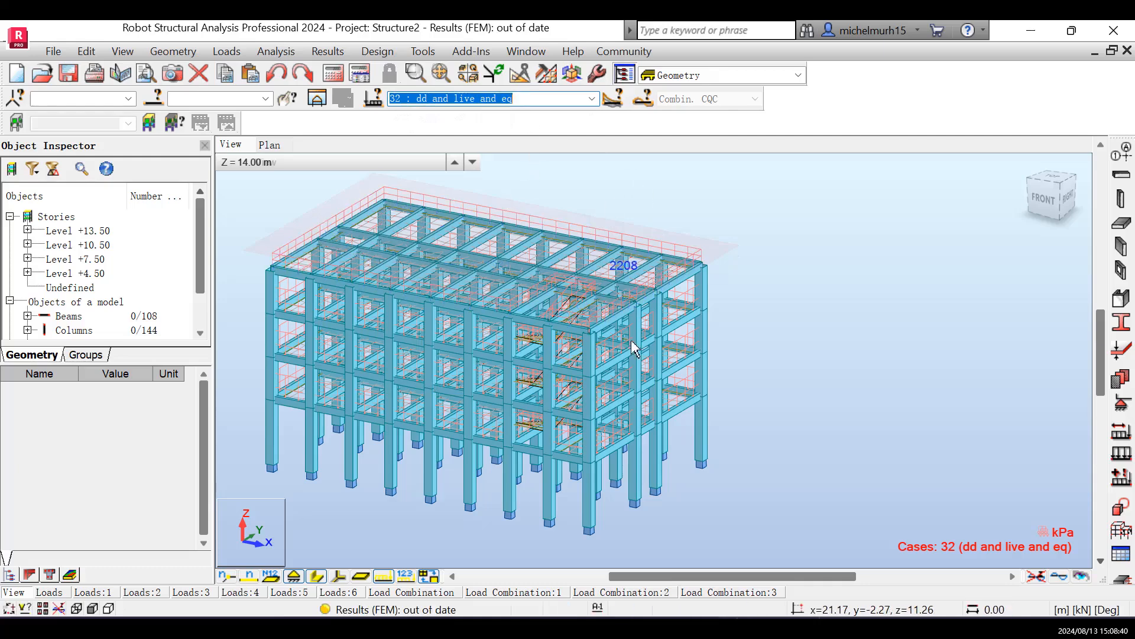
{"action": "scroll", "coordinate": [588, 378], "scroll_direction": "up", "scroll_amount": 2}
{"action": "scroll", "coordinate": [461, 464], "scroll_direction": "down", "scroll_amount": 3}
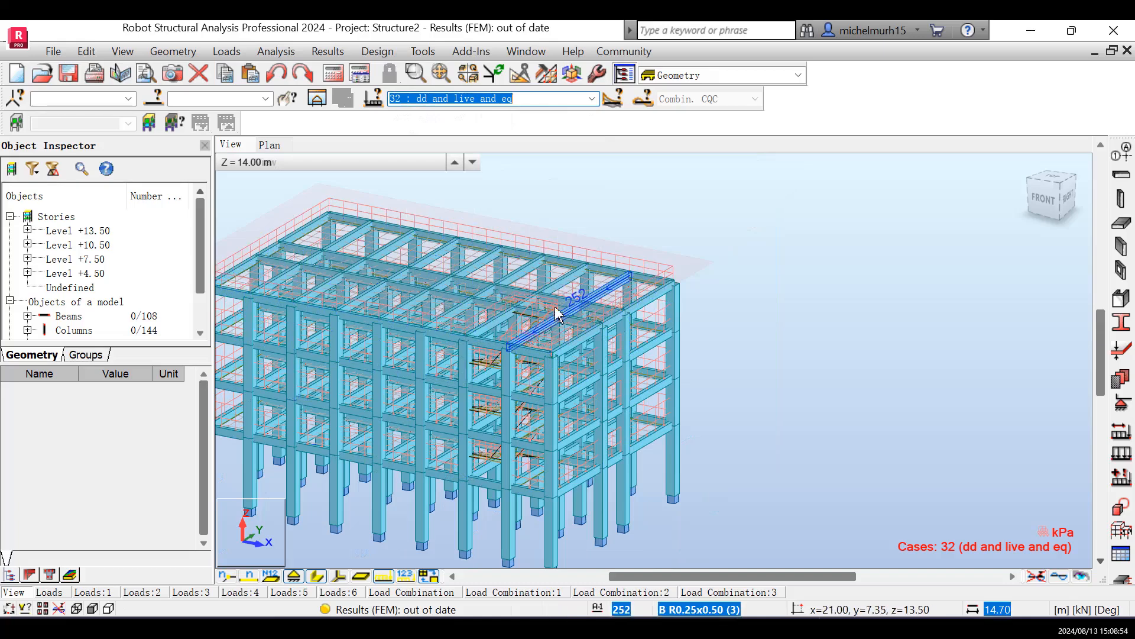
{"action": "double_click", "coordinate": [400, 322]}
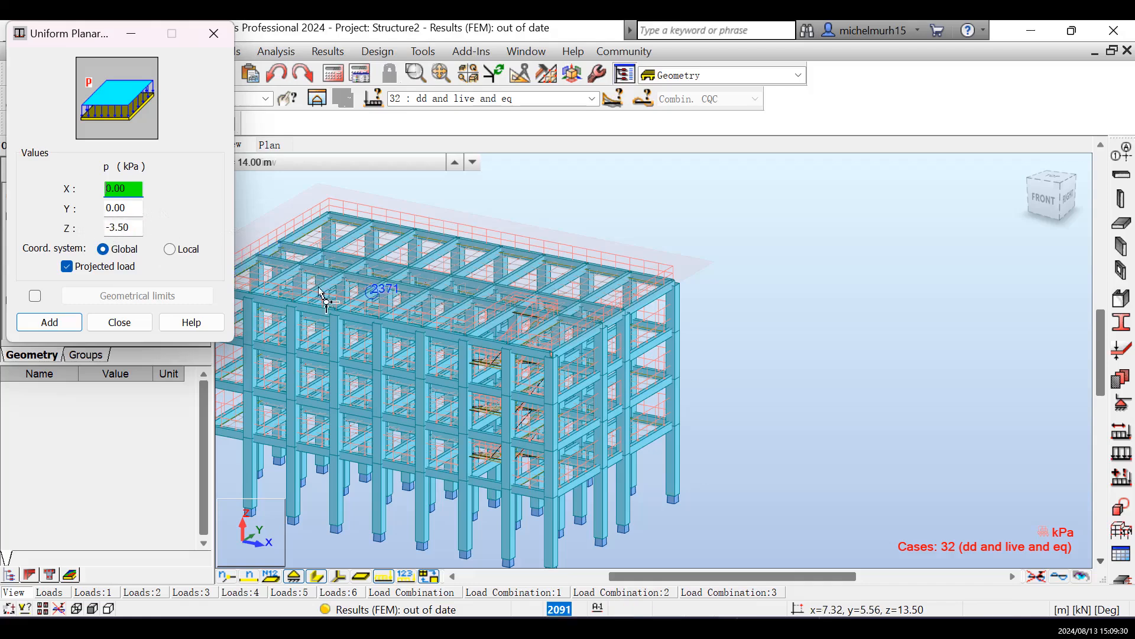
{"action": "left_click", "coordinate": [332, 247]}
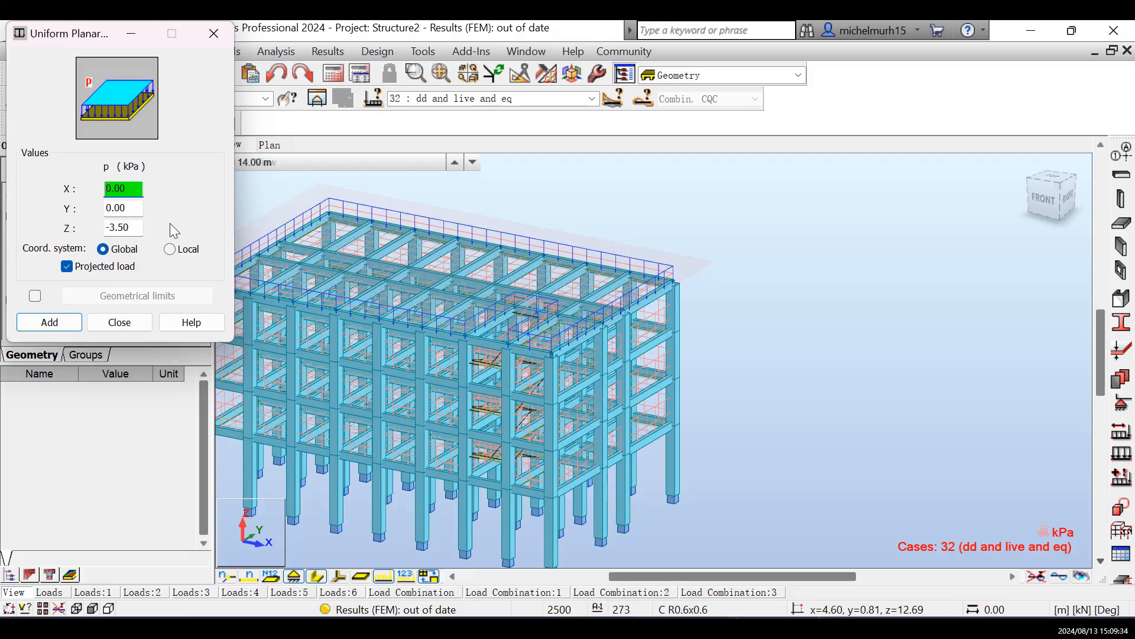